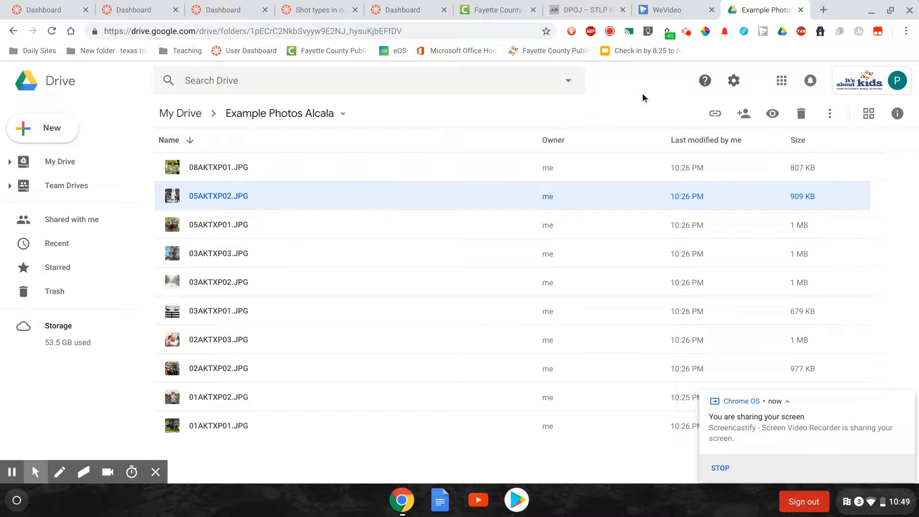
# Switch to WeVideo and start a blank edit in horizontal format, saved in the Stock Clips project
pyautogui.click(671, 10)
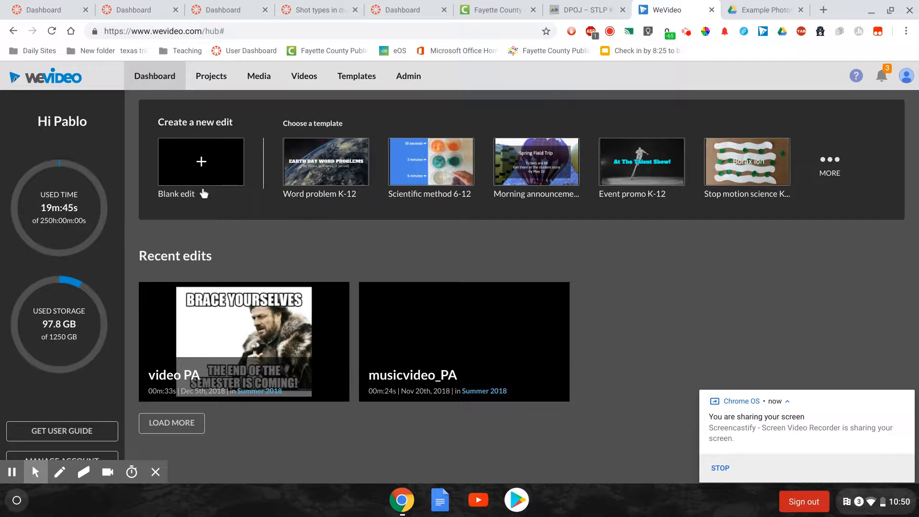
pyautogui.click(200, 162)
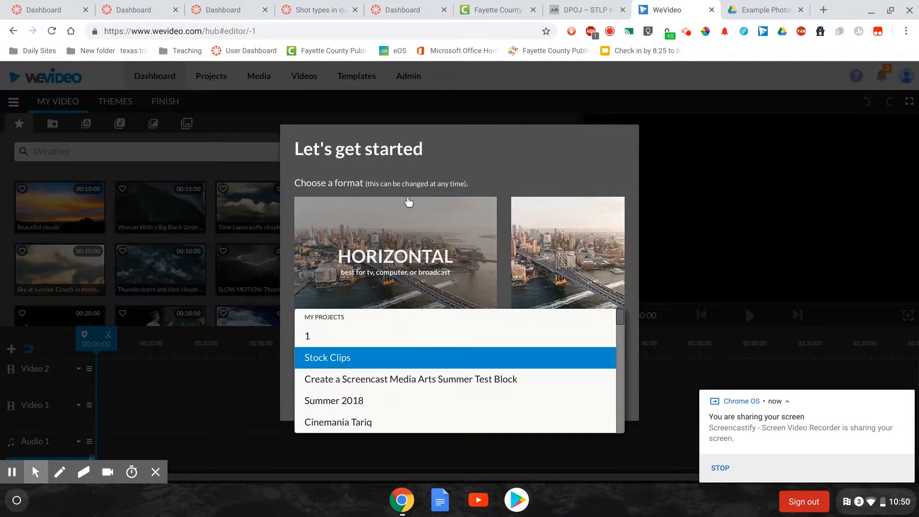
pyautogui.click(405, 182)
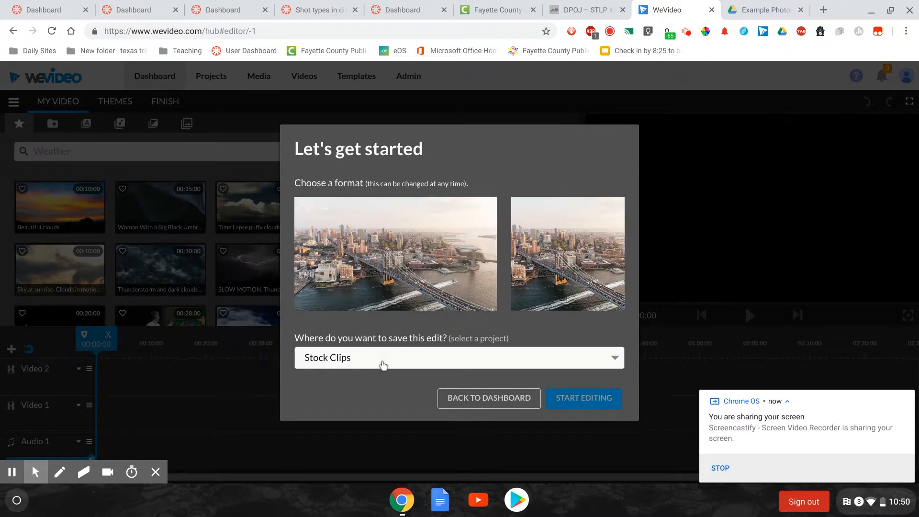
pyautogui.click(415, 257)
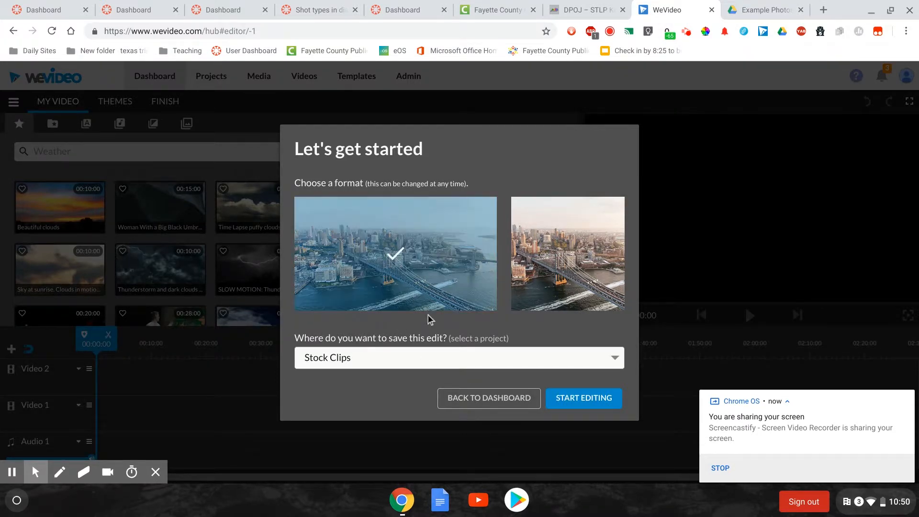
pyautogui.click(576, 402)
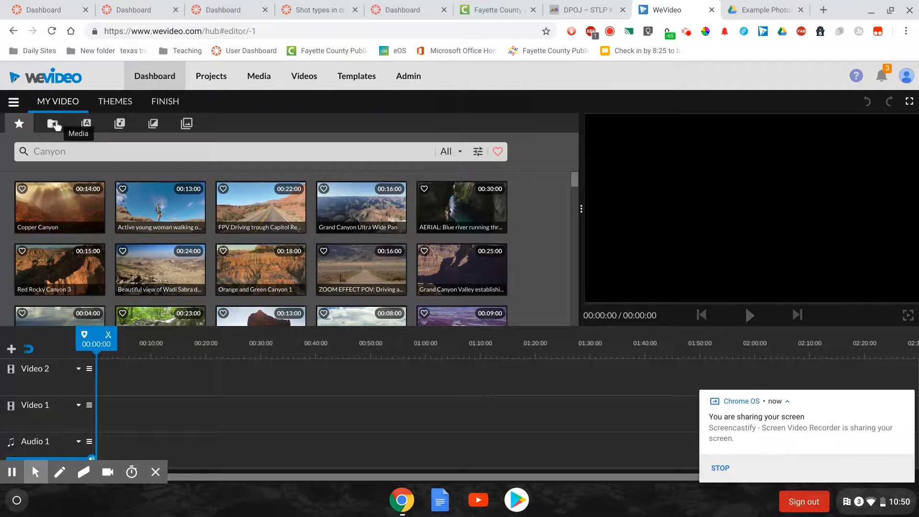
# Import all the photos in the Example Photos folder on Google Drive into My media
pyautogui.click(53, 126)
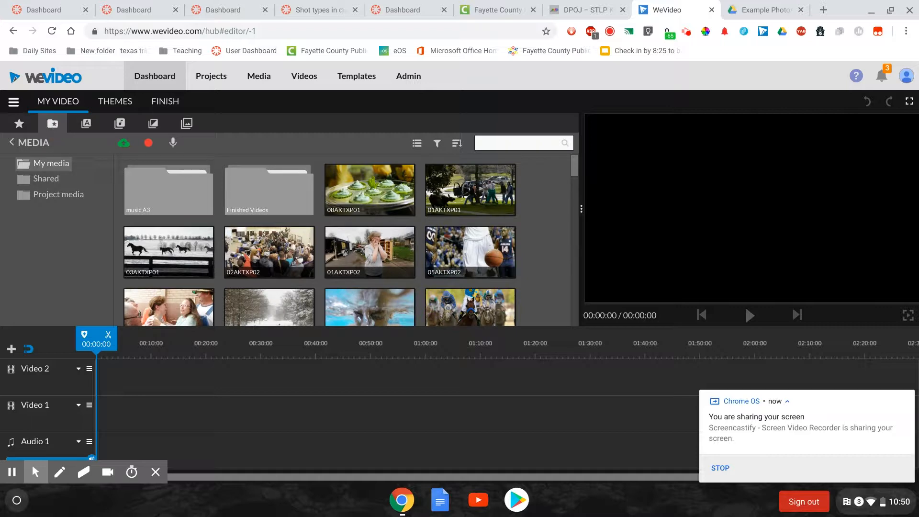
pyautogui.click(123, 146)
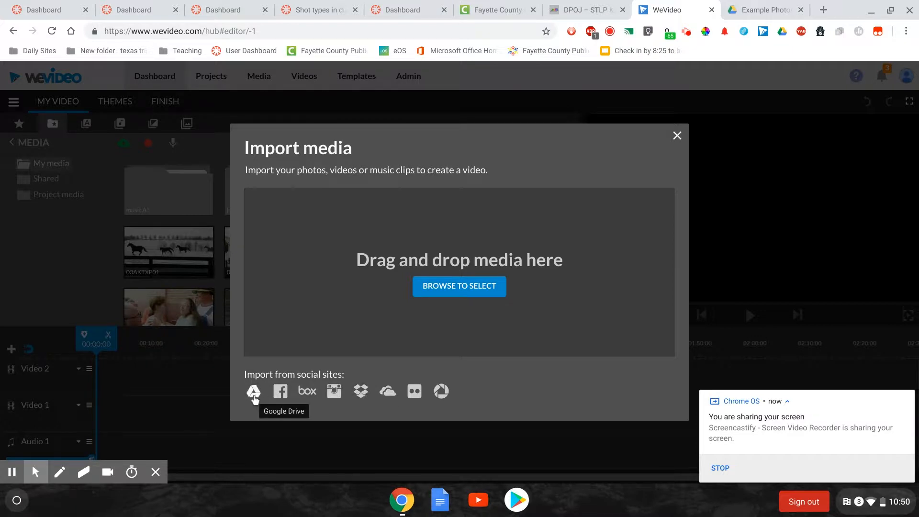
pyautogui.click(254, 397)
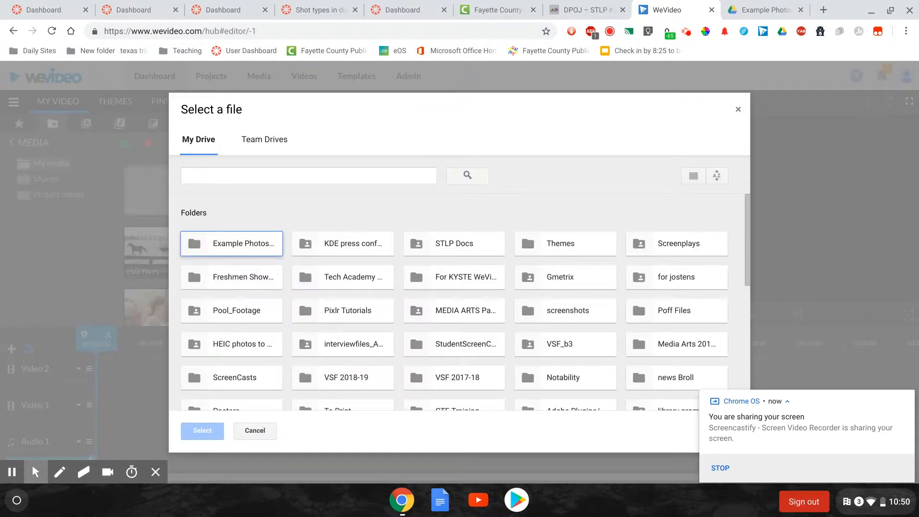
pyautogui.click(246, 243)
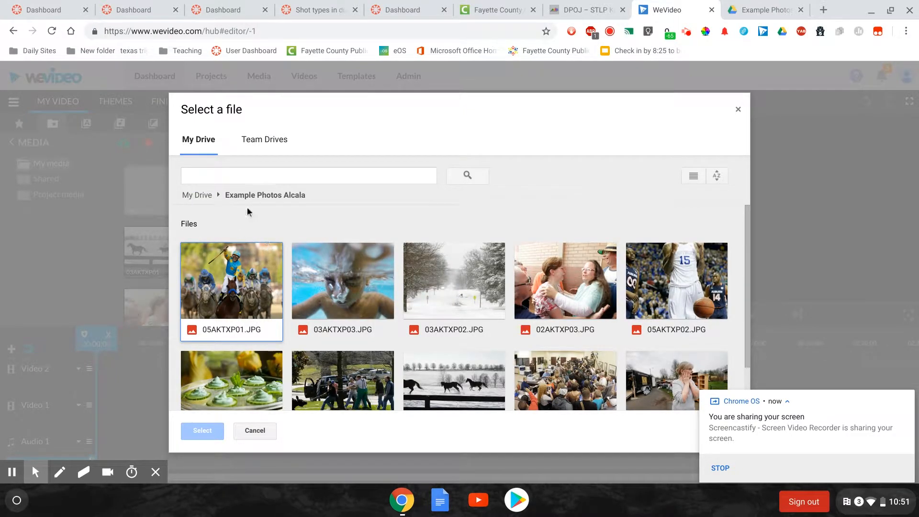
pyautogui.moveTo(240, 214); pyautogui.dragTo(679, 437)
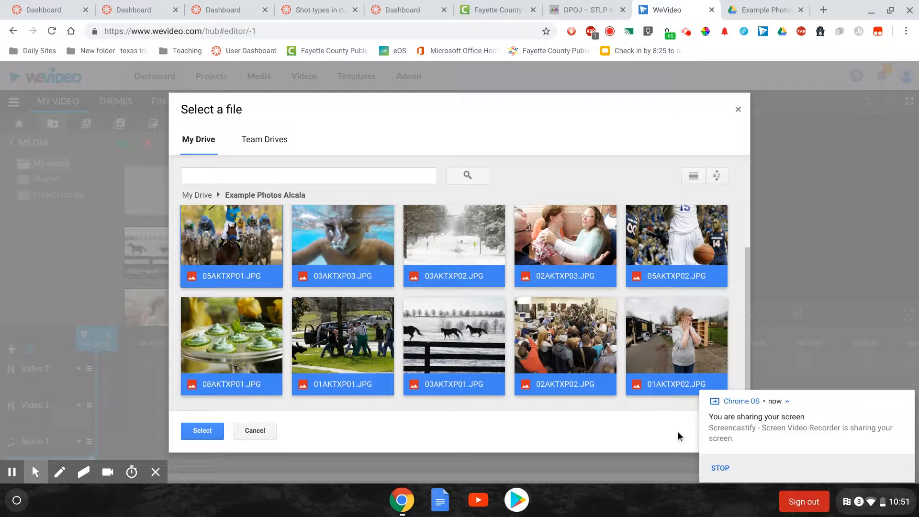
pyautogui.click(201, 434)
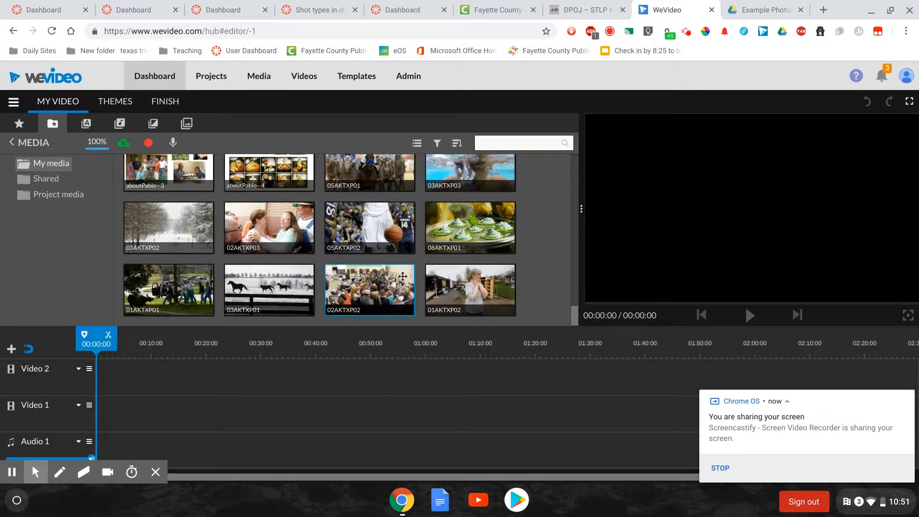
# Place photo 03AKTXP01 at the start of the Video 1 track, followed directly by 05AKTXP02
pyautogui.click(276, 290)
pyautogui.moveTo(276, 290); pyautogui.dragTo(110, 415)
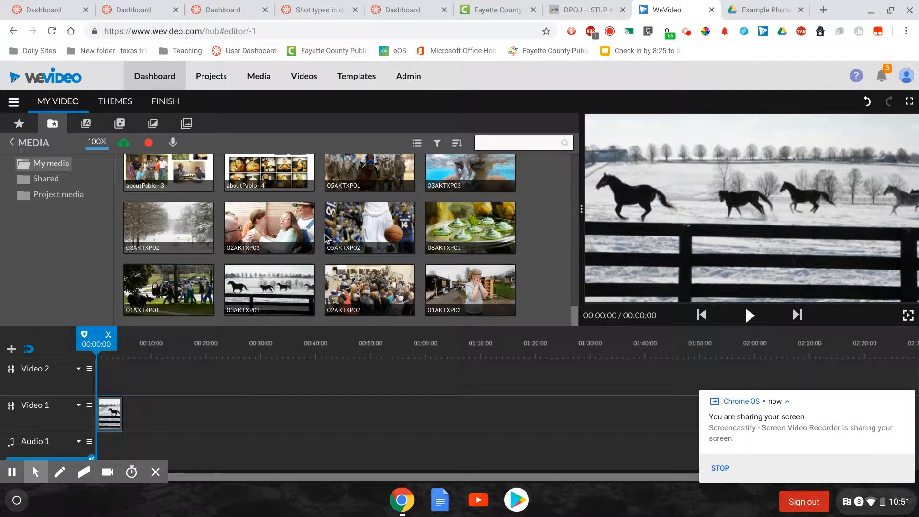
pyautogui.click(373, 224)
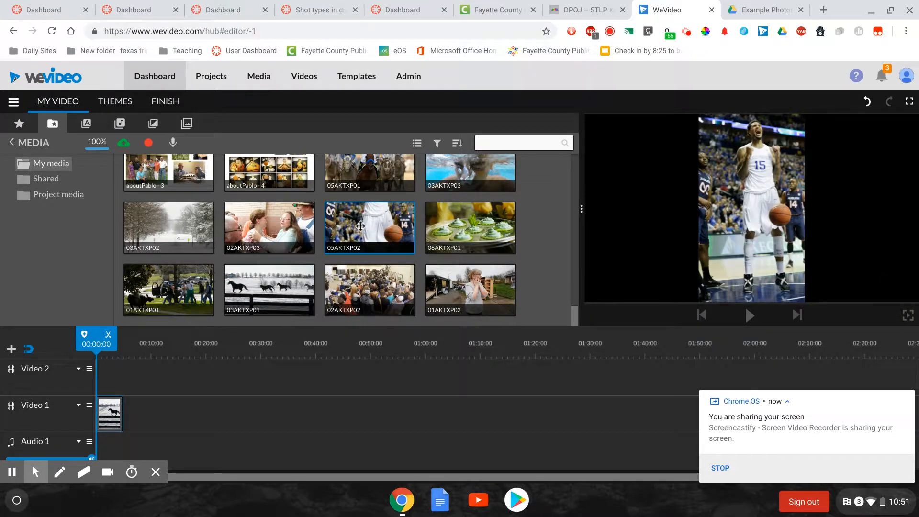
pyautogui.moveTo(372, 225); pyautogui.dragTo(142, 412)
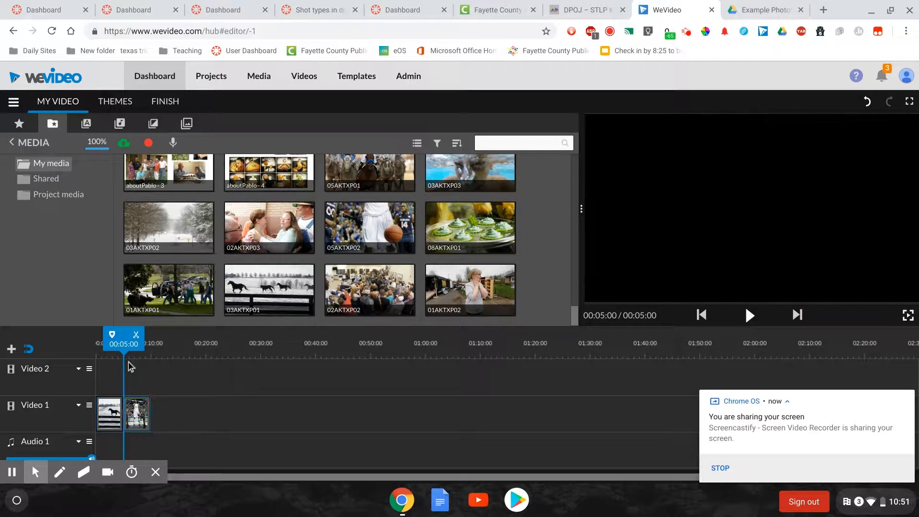
# Scrub through the first photo on the Video 1 track and open the Animation settings of clip 03AKTXP01
pyautogui.moveTo(124, 338); pyautogui.dragTo(97, 347)
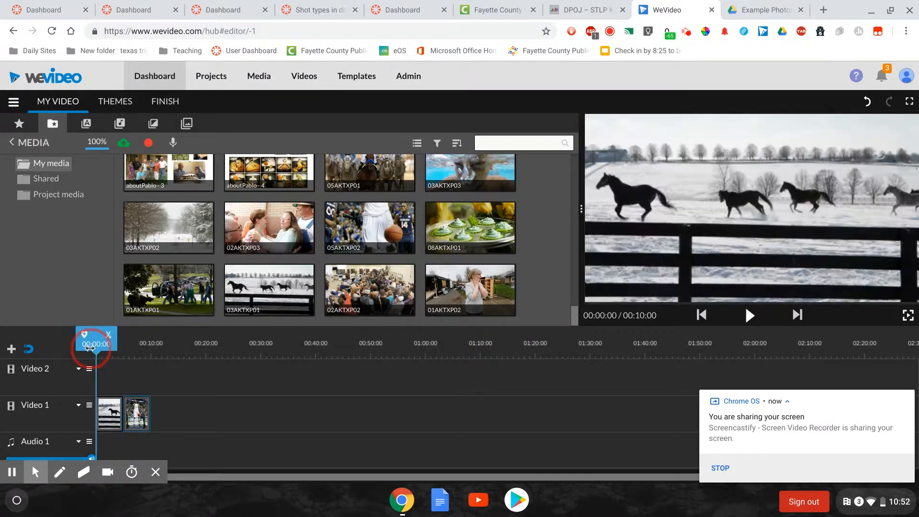
pyautogui.click(159, 453)
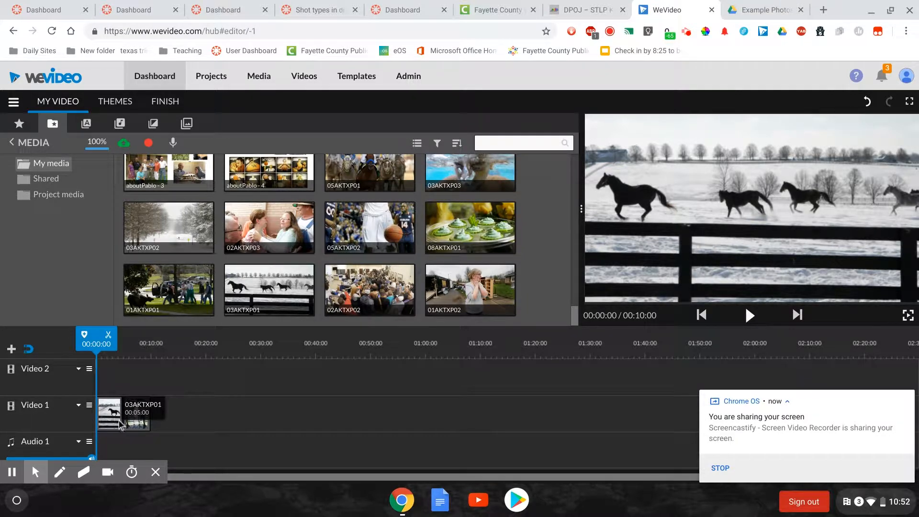
pyautogui.click(94, 340)
pyautogui.moveTo(94, 339); pyautogui.dragTo(108, 339)
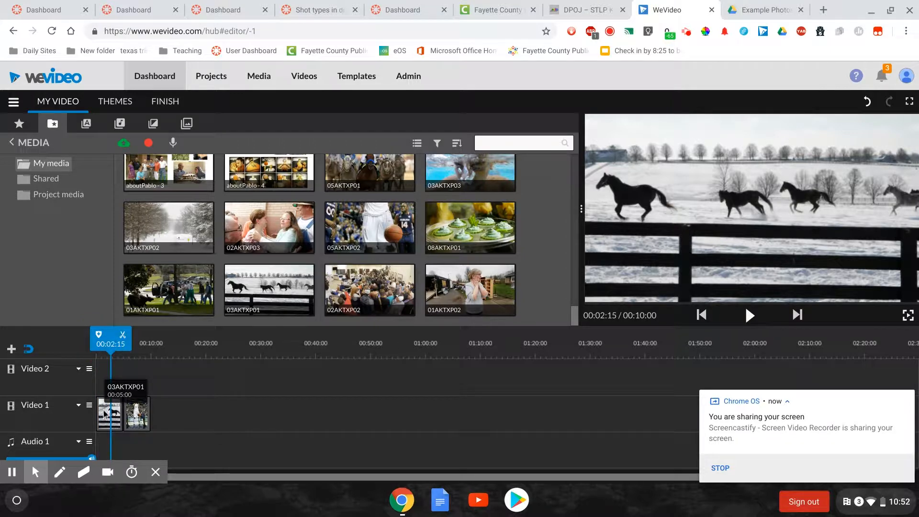
pyautogui.click(105, 415)
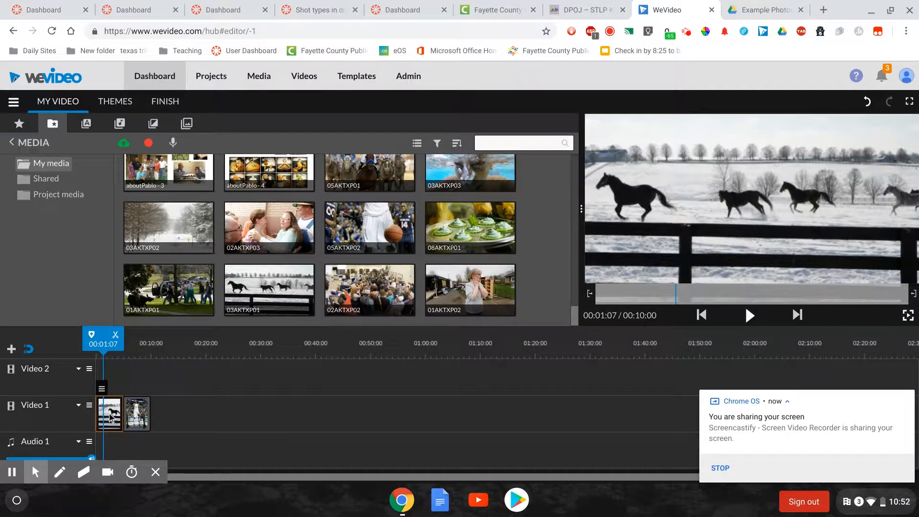
pyautogui.doubleClick(111, 416)
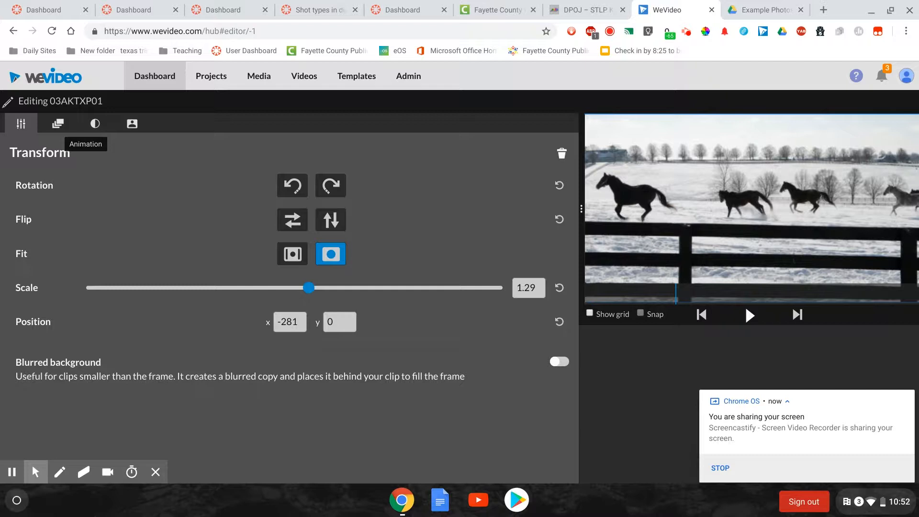
pyautogui.click(58, 126)
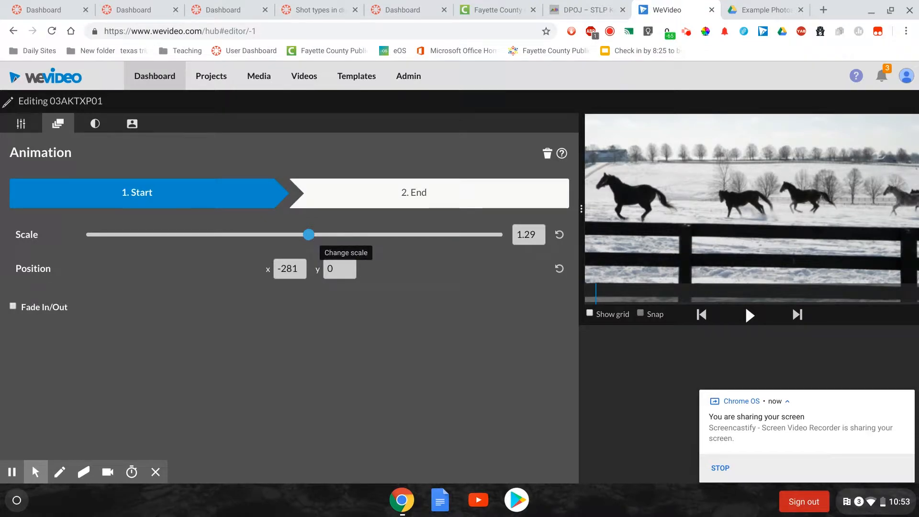
# Set the scale at the start of the horse photo's animation to 1
pyautogui.moveTo(309, 234); pyautogui.dragTo(294, 243)
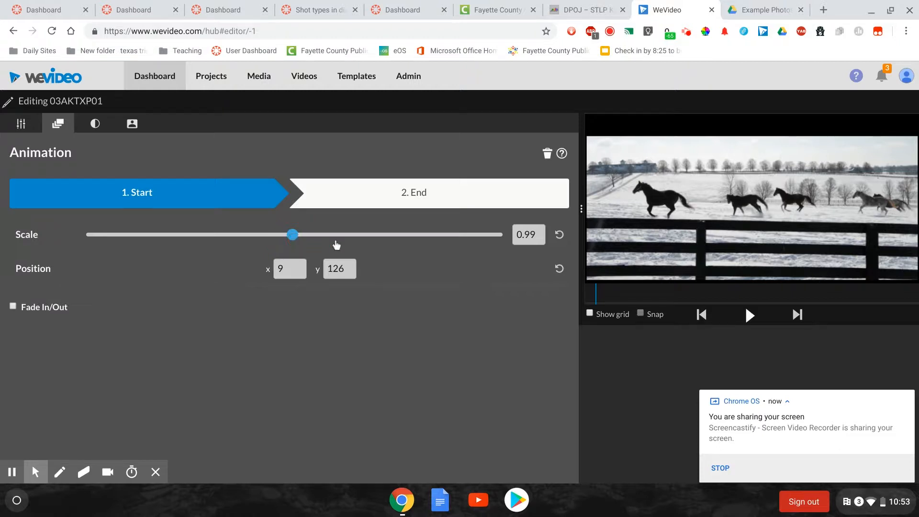
pyautogui.click(520, 234)
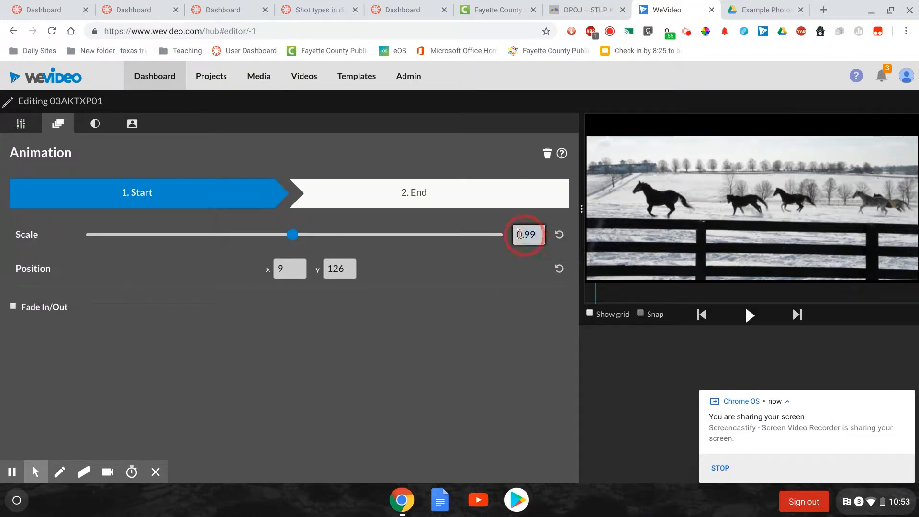
pyautogui.moveTo(520, 235); pyautogui.dragTo(503, 236)
pyautogui.write('1')
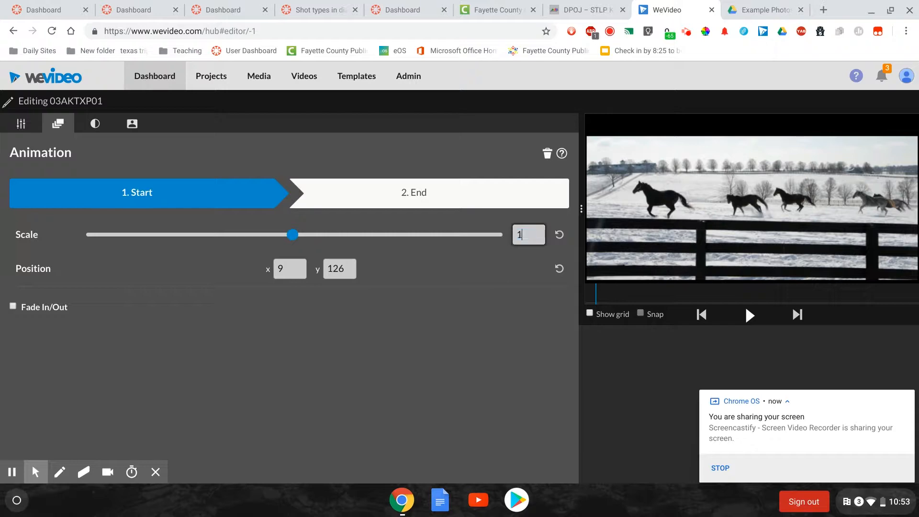
pyautogui.click(509, 259)
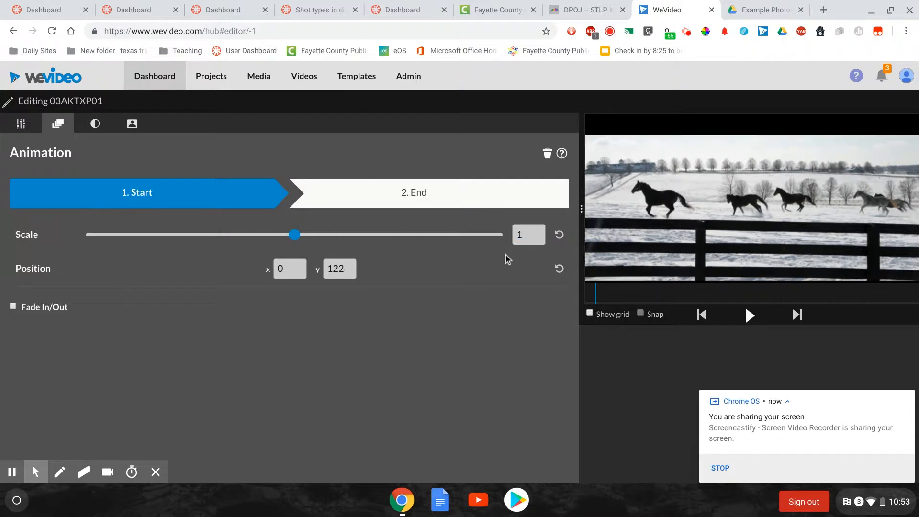
pyautogui.click(755, 240)
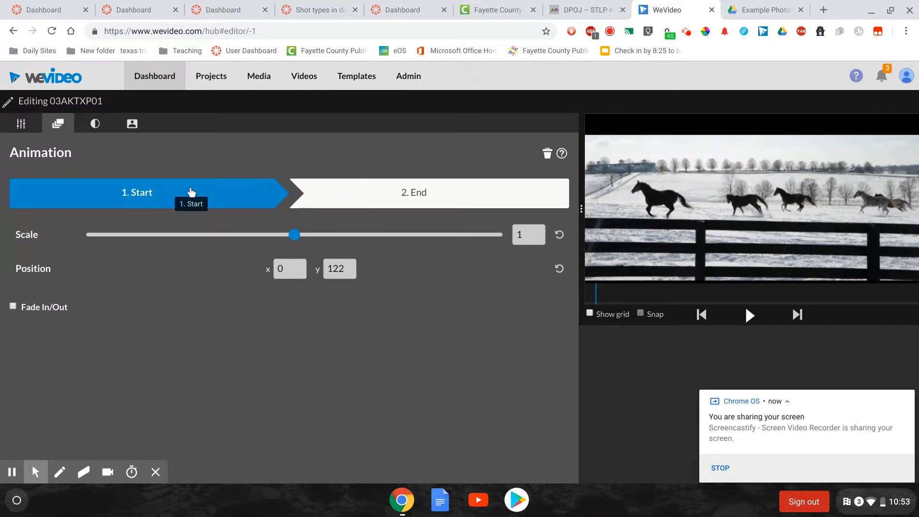
# Set the end of the horse photo's animation to a scale of 1.4, positioned at about x 21, y -30
pyautogui.click(364, 197)
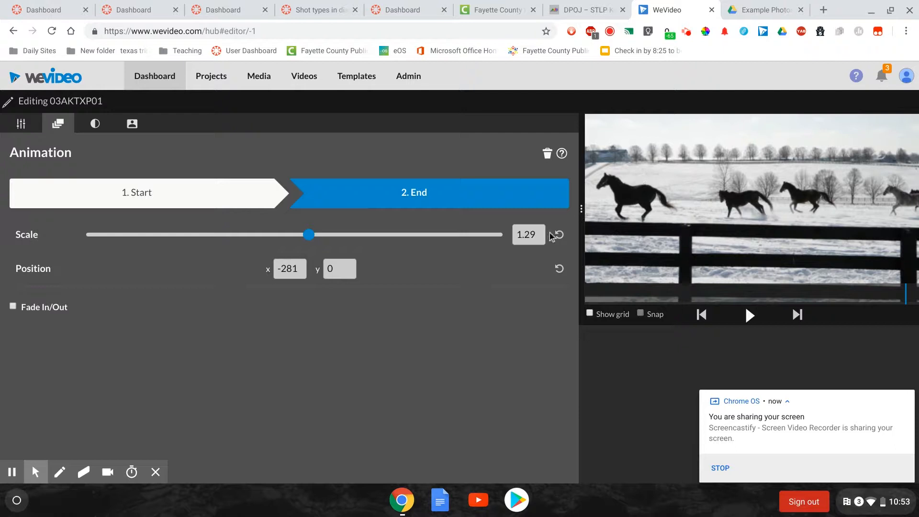
pyautogui.moveTo(656, 191); pyautogui.dragTo(726, 193)
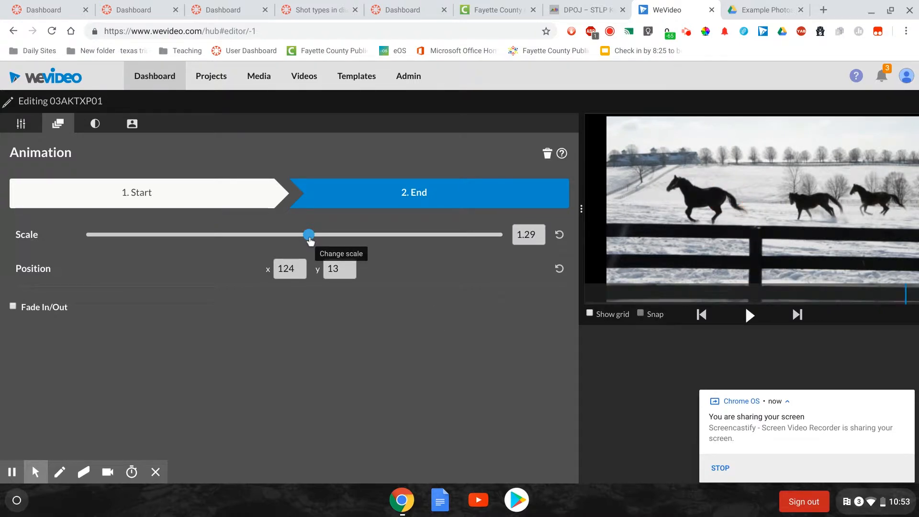
pyautogui.moveTo(309, 238); pyautogui.dragTo(317, 242)
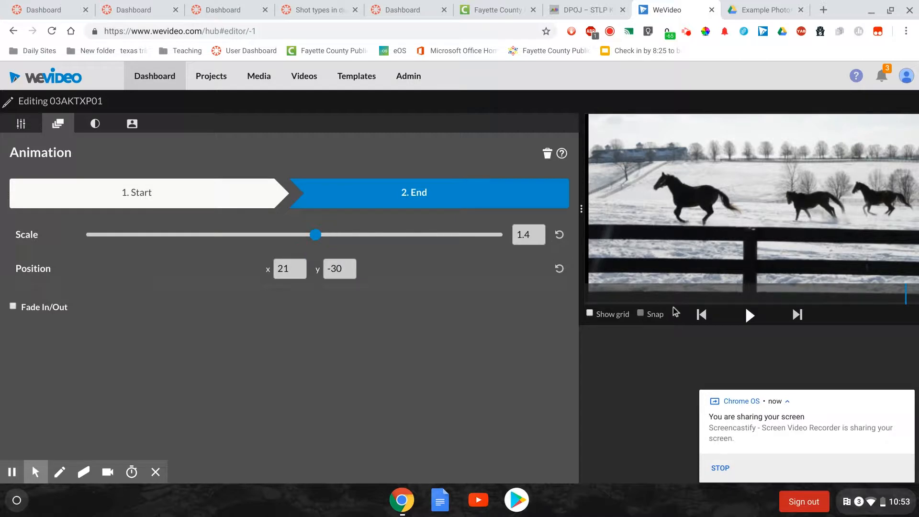
# Preview the horse photo's animation, dismiss the screen-sharing notification and finish editing the clip
pyautogui.click(745, 316)
pyautogui.click(904, 398)
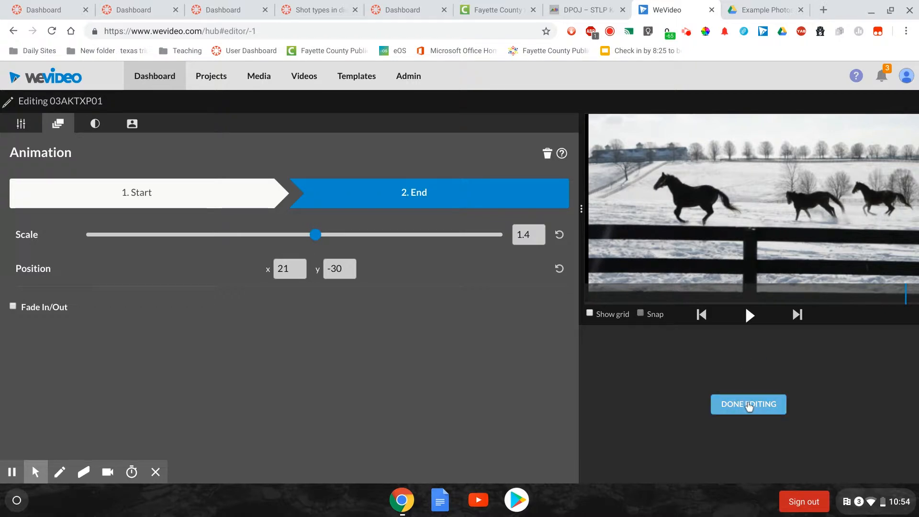
pyautogui.click(767, 407)
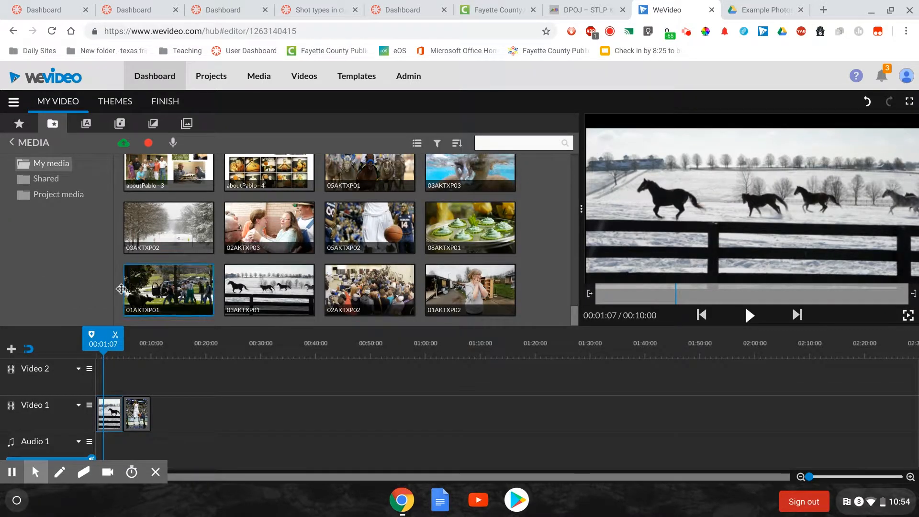
# Set the end of clip 05AKTXP02's animation to a scale of 1.48, with the player repositioned to about x 508, y 12
pyautogui.moveTo(101, 341); pyautogui.dragTo(138, 356)
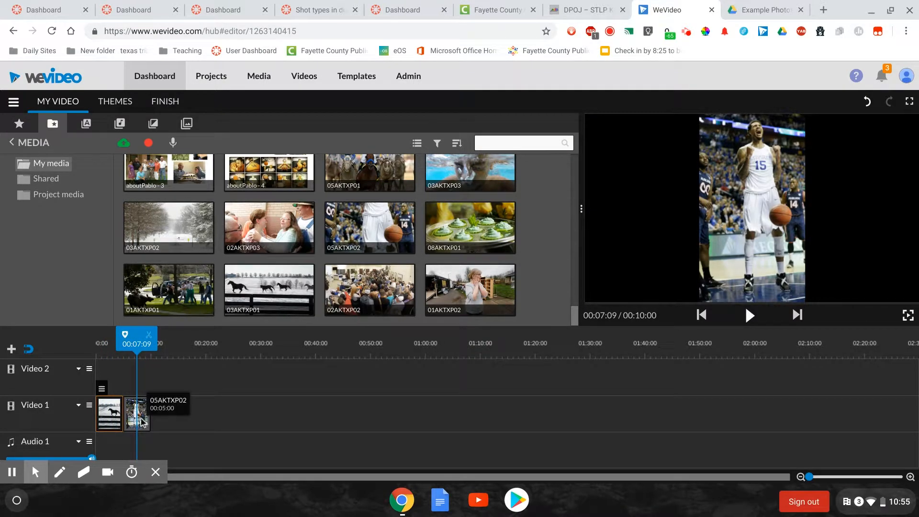
pyautogui.doubleClick(141, 418)
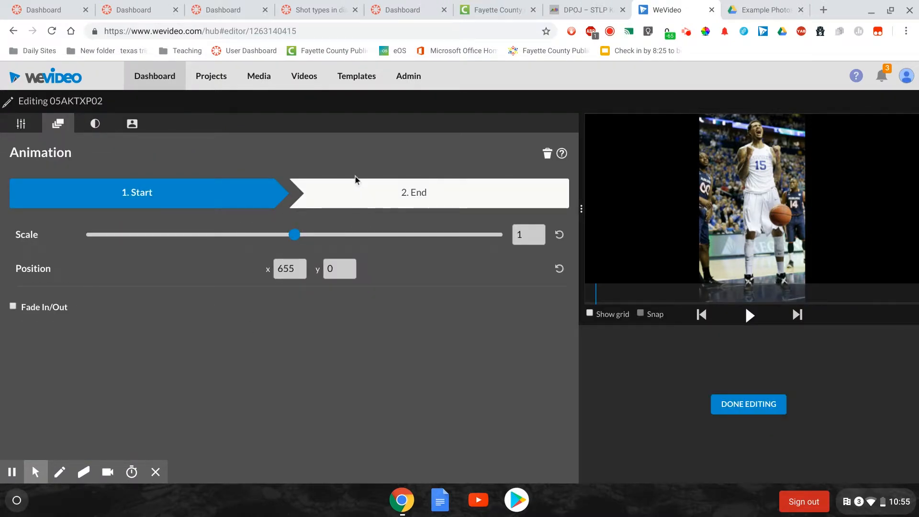
pyautogui.click(351, 201)
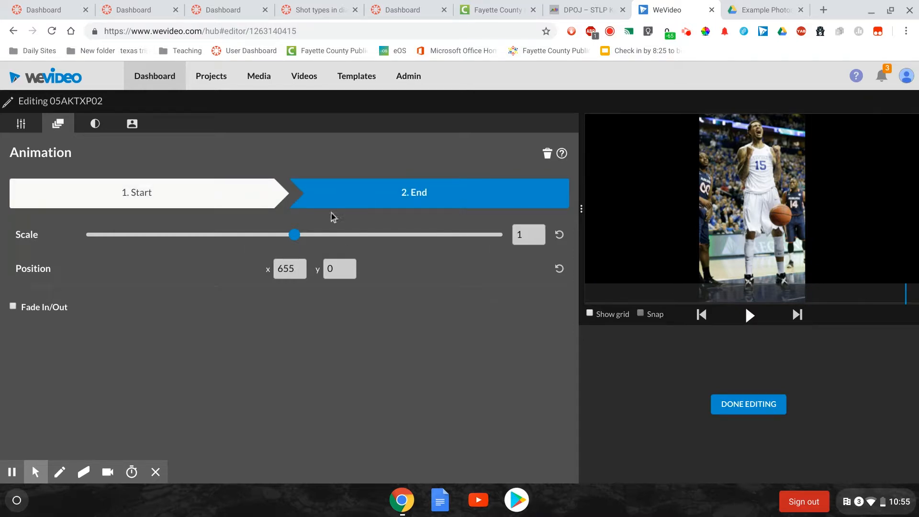
pyautogui.moveTo(295, 237); pyautogui.dragTo(319, 244)
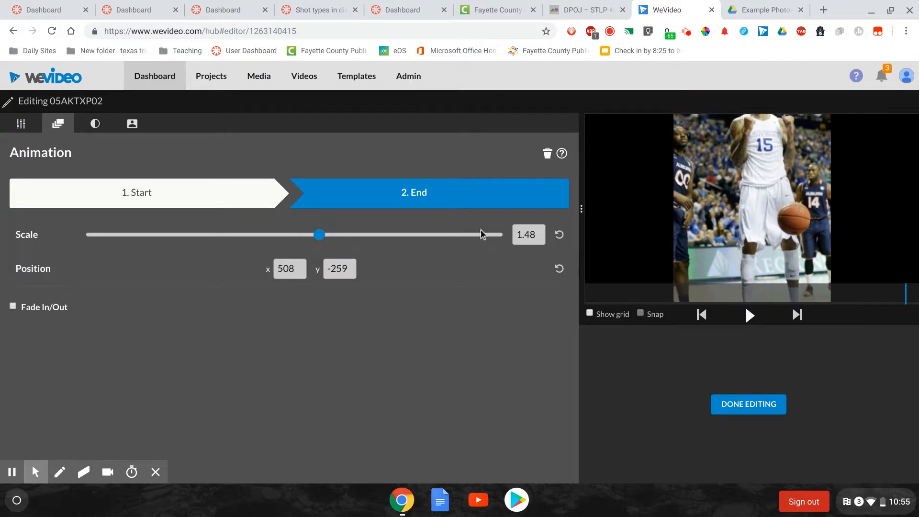
pyautogui.click(748, 145)
pyautogui.moveTo(748, 144); pyautogui.dragTo(748, 192)
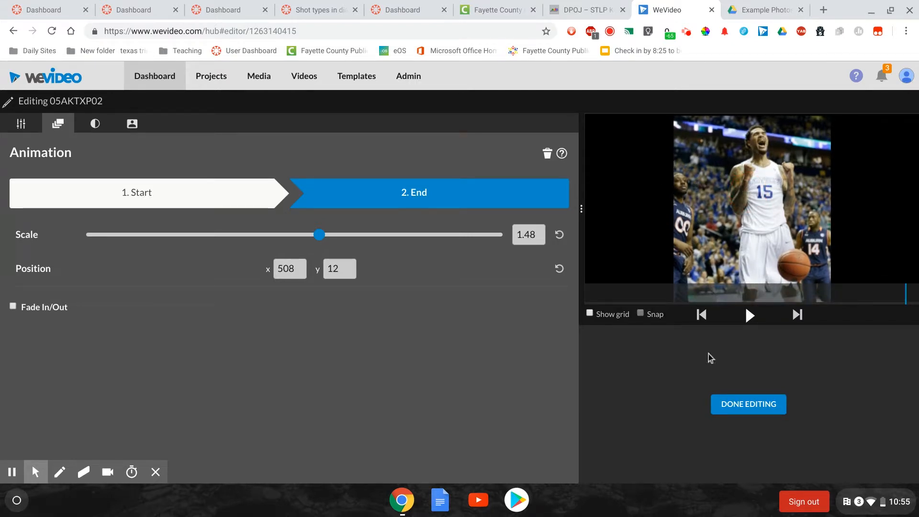
# Turn on fade in/out for clip 05AKTXP02, preview its animation and finish editing the clip
pyautogui.click(750, 313)
pyautogui.click(13, 309)
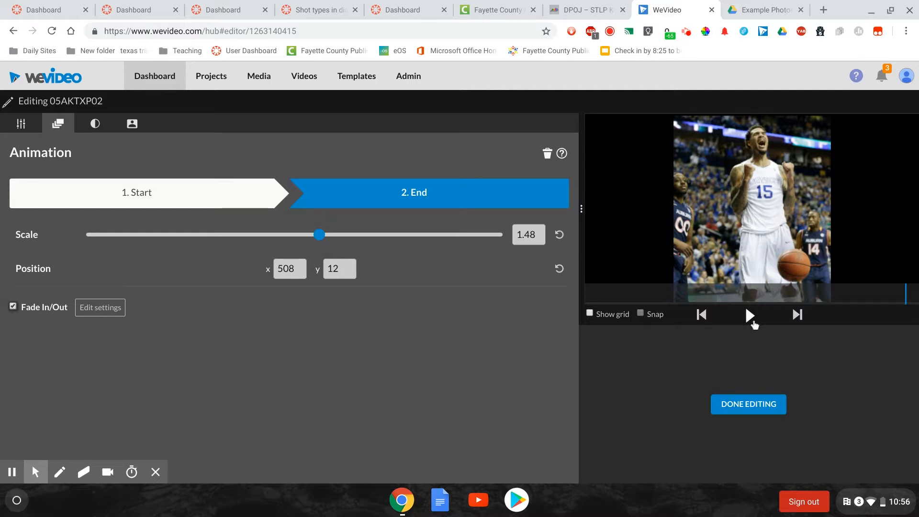
pyautogui.click(751, 317)
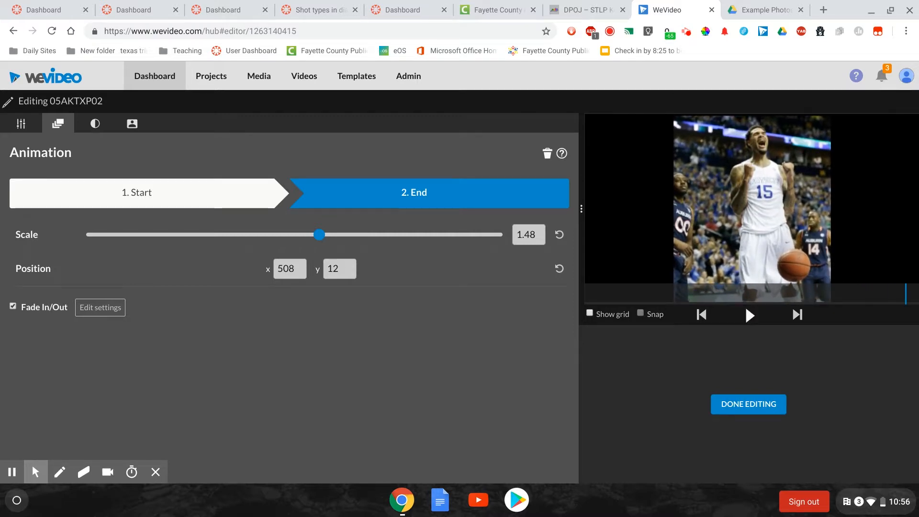
pyautogui.click(750, 404)
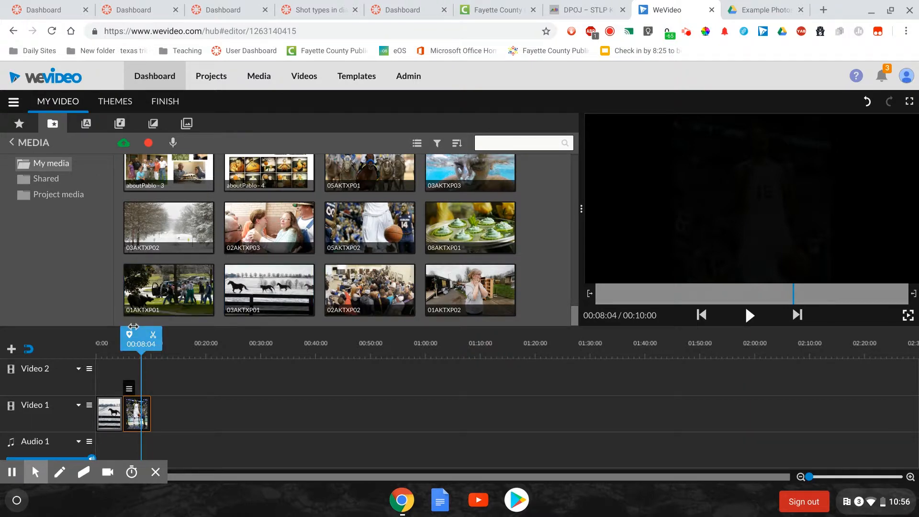
# Scrub and play the timeline to review the animation and fade on clip 05AKTXP02
pyautogui.moveTo(134, 328); pyautogui.dragTo(131, 329)
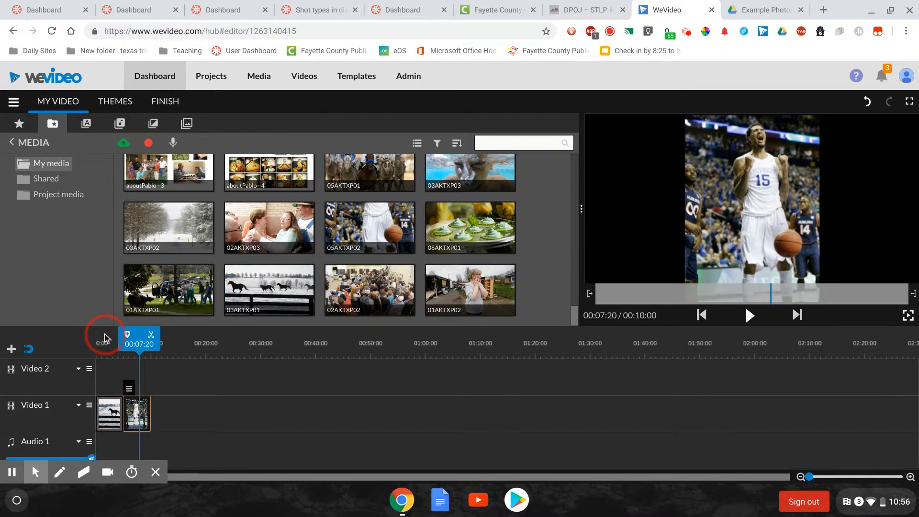
pyautogui.moveTo(135, 338); pyautogui.dragTo(118, 341)
pyautogui.press('space')
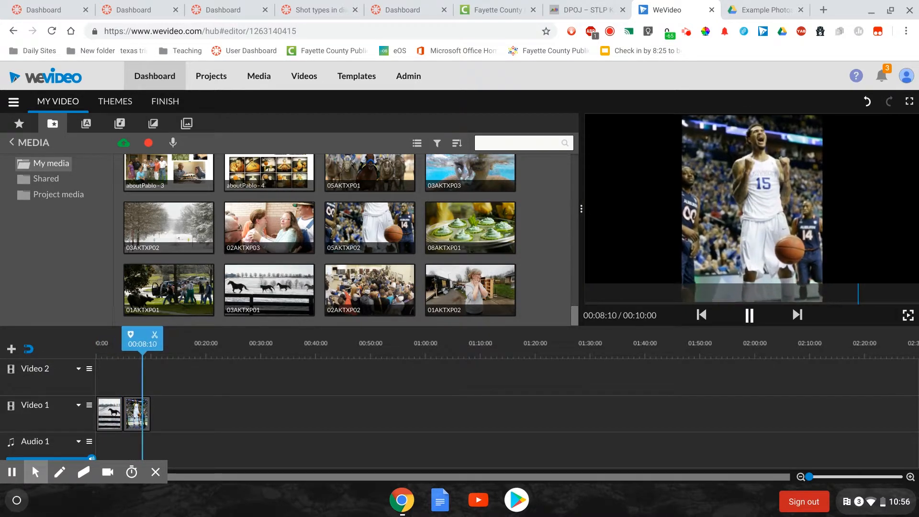
pyautogui.press('space')
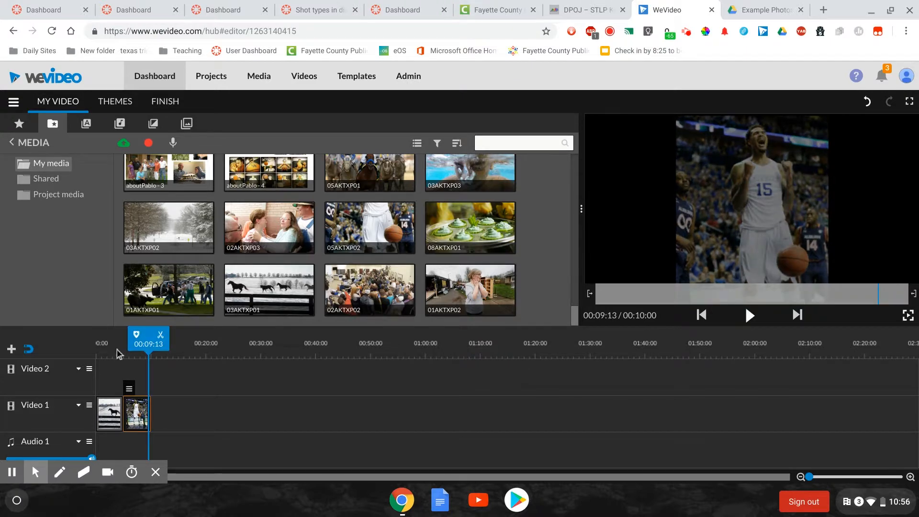
pyautogui.moveTo(151, 336); pyautogui.dragTo(136, 336)
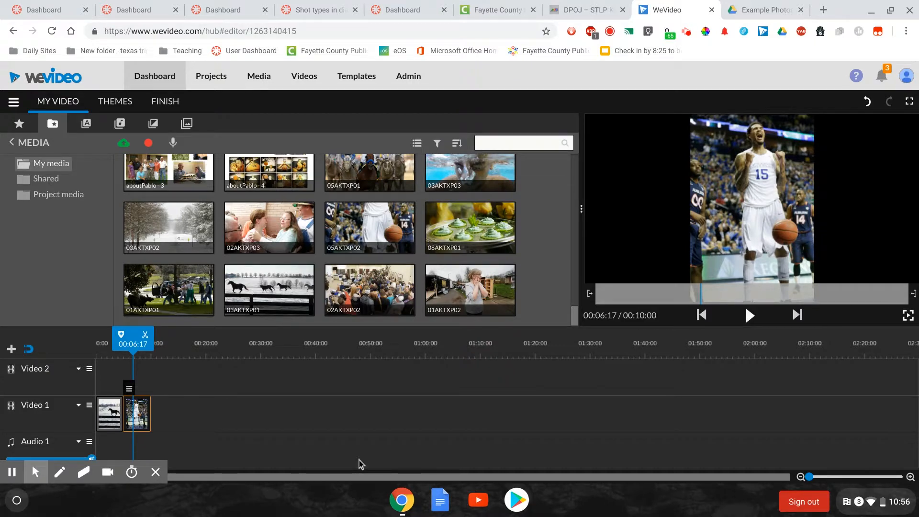
# Move the playhead to 00:02:18 in the horse clip on the enlarged timeline, discarding any new marker
pyautogui.moveTo(808, 478); pyautogui.dragTo(821, 477)
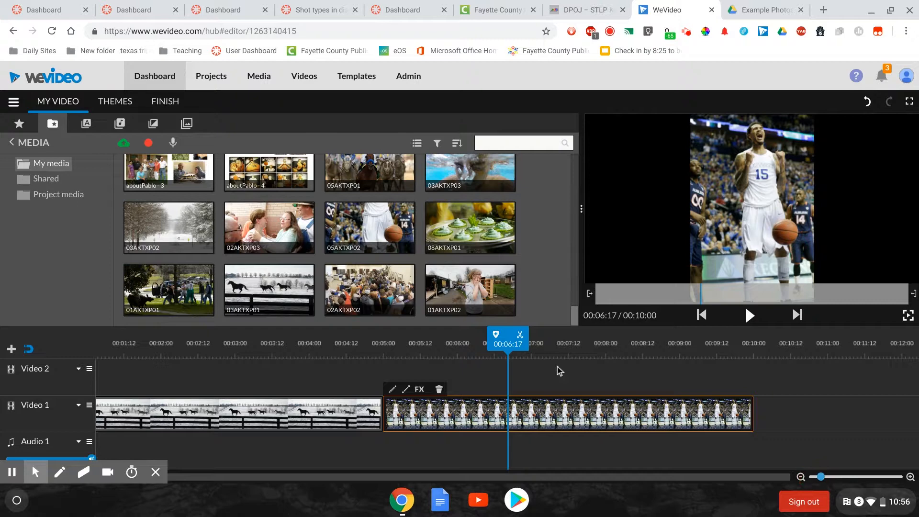
pyautogui.click(497, 336)
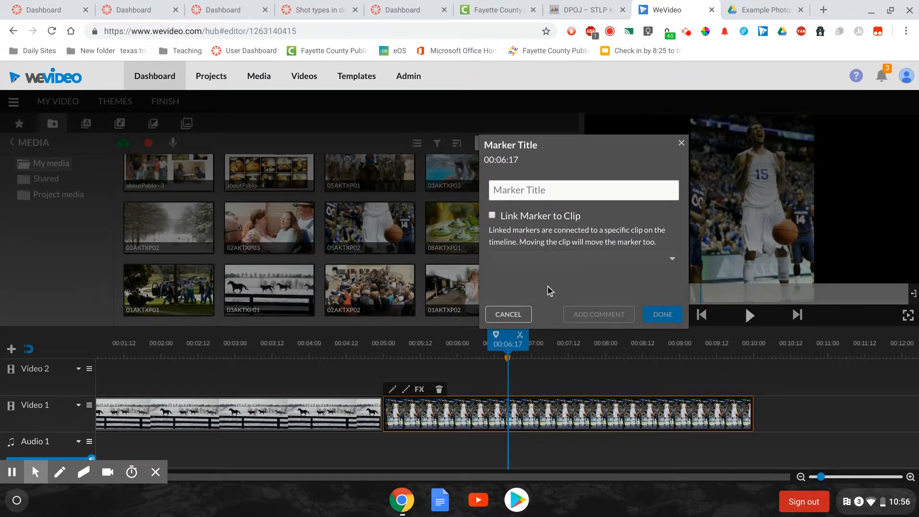
pyautogui.click(508, 314)
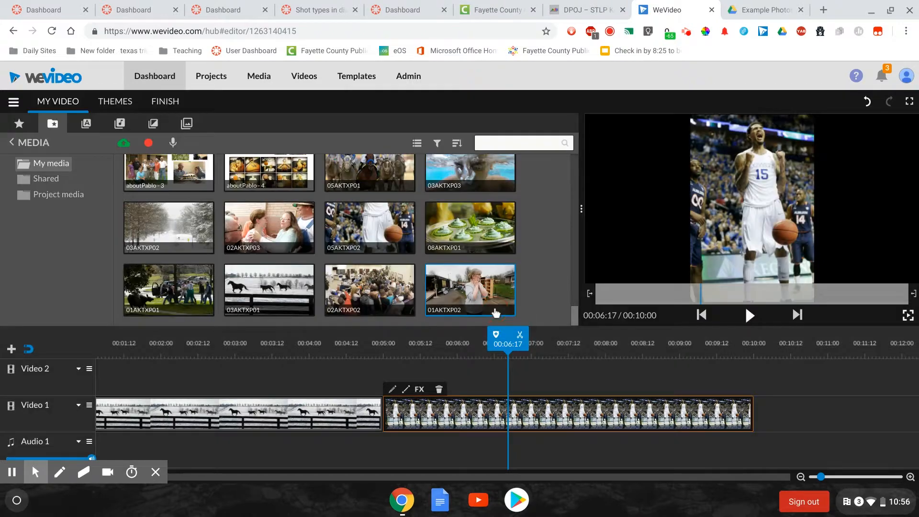
pyautogui.moveTo(516, 335); pyautogui.dragTo(217, 336)
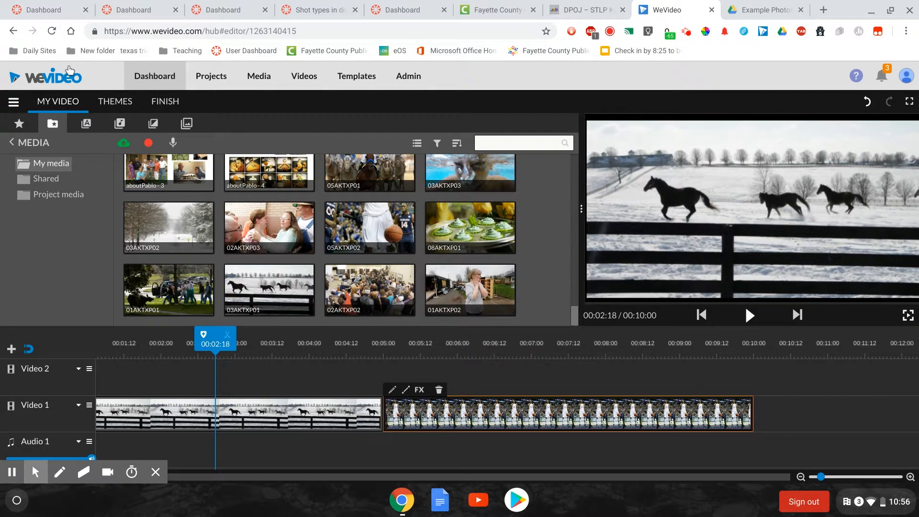
# Add the "Basic - Subtitle boxed" text to the Video 2 track above the horse clip, starting at about 00:02:00
pyautogui.click(67, 123)
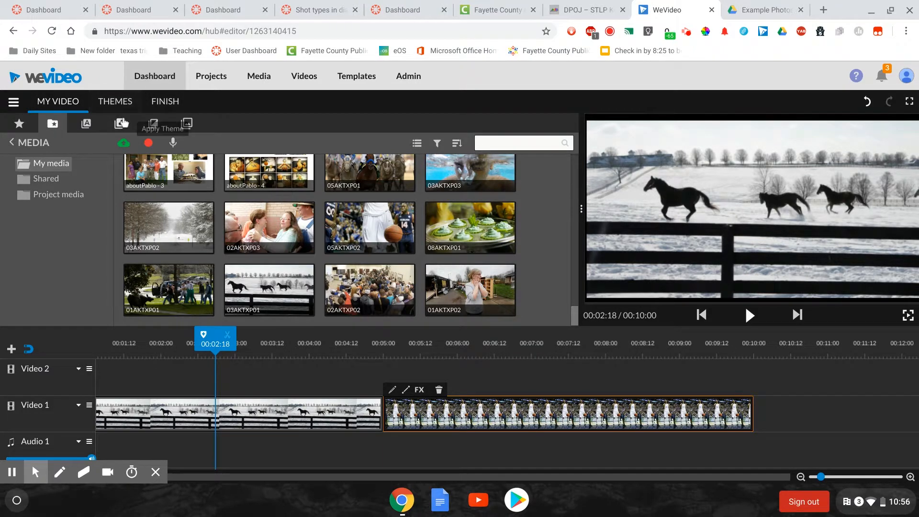
pyautogui.click(92, 125)
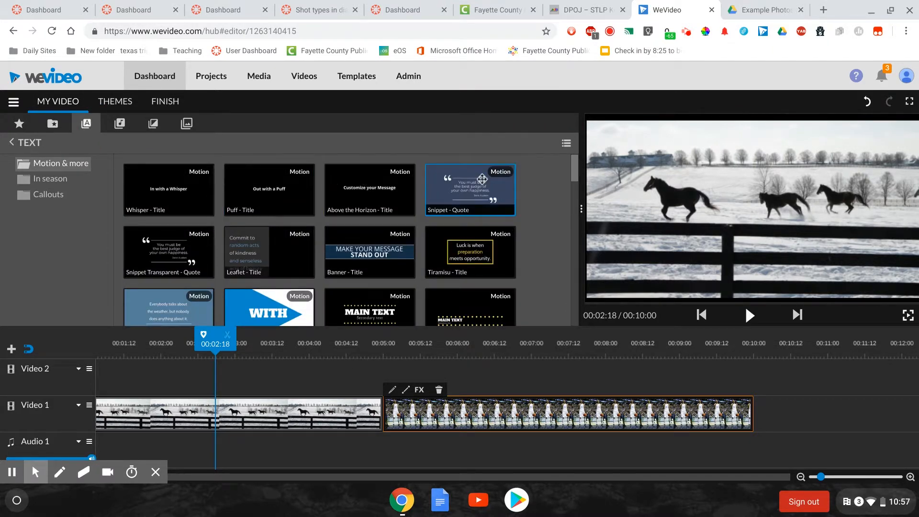
pyautogui.moveTo(576, 172); pyautogui.dragTo(564, 332)
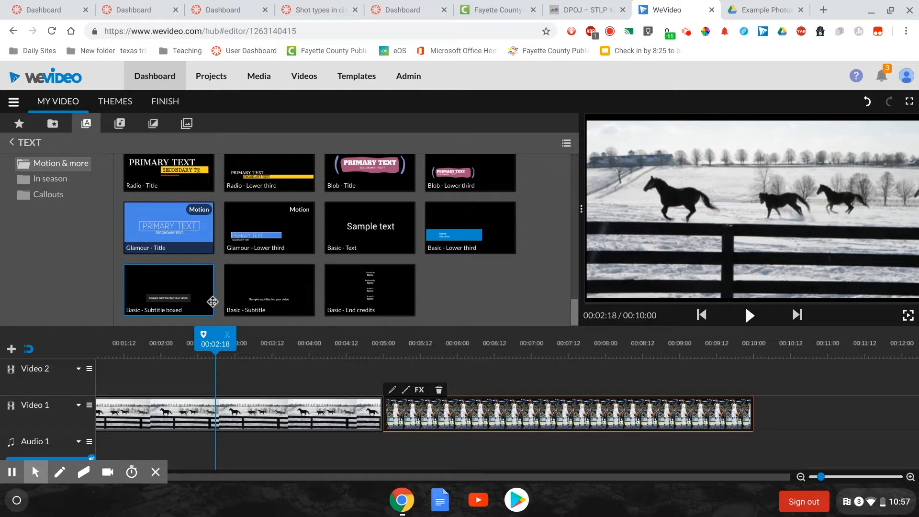
pyautogui.moveTo(169, 286); pyautogui.dragTo(173, 370)
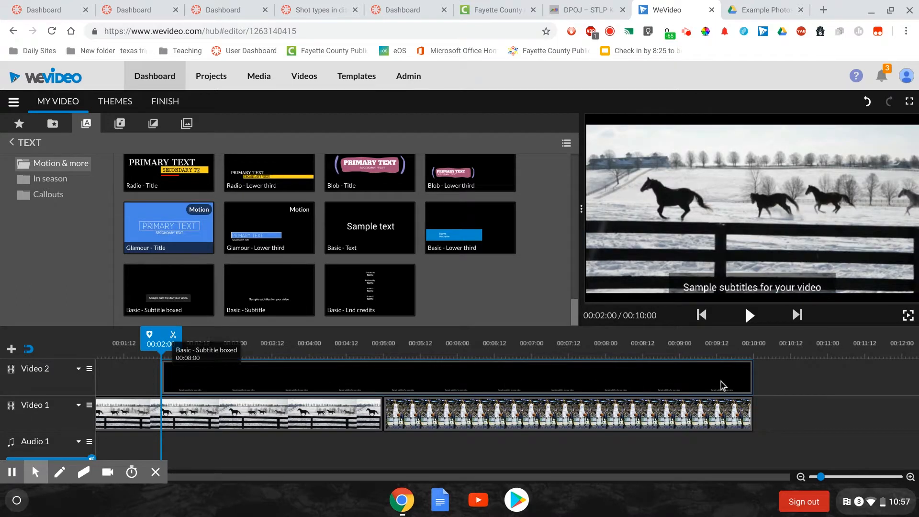
pyautogui.click(755, 380)
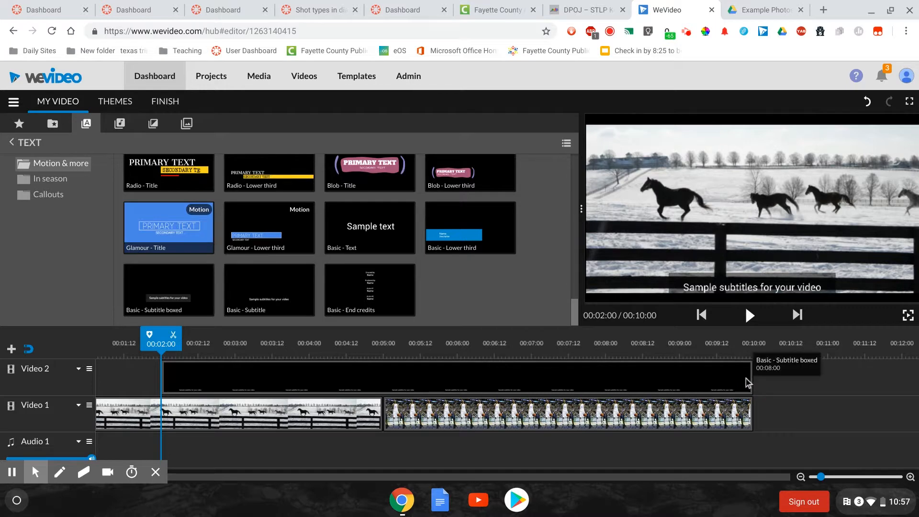
pyautogui.doubleClick(746, 378)
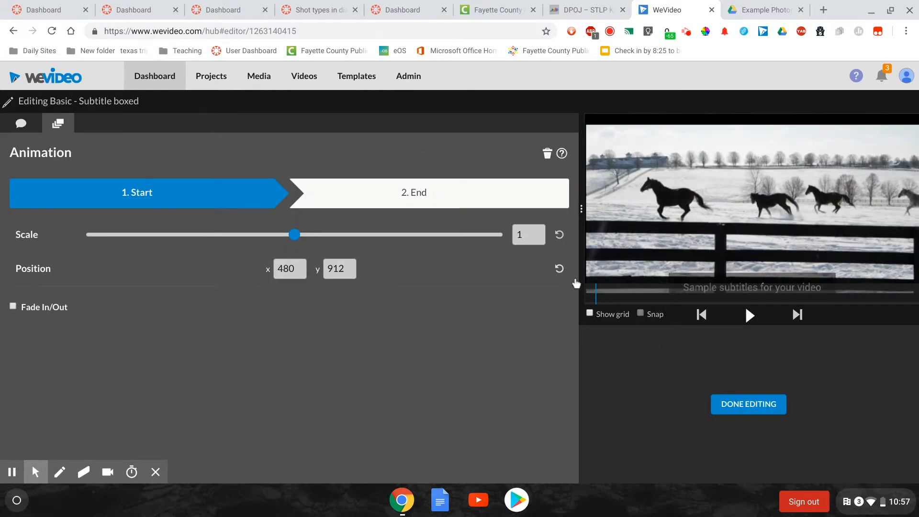
pyautogui.click(749, 407)
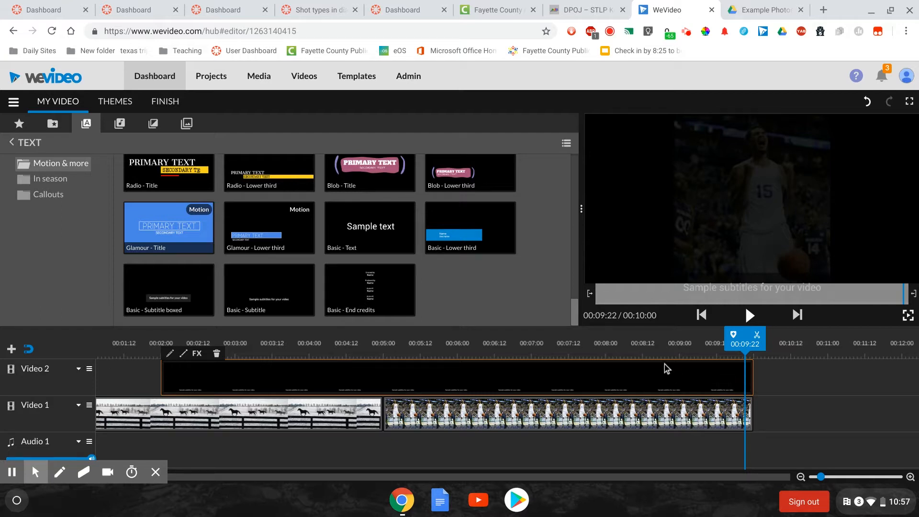
# Trim the end of the boxed subtitle clip to 00:04:05 and move the clip to start at about 00:01:09
pyautogui.click(753, 380)
pyautogui.moveTo(753, 380); pyautogui.dragTo(324, 343)
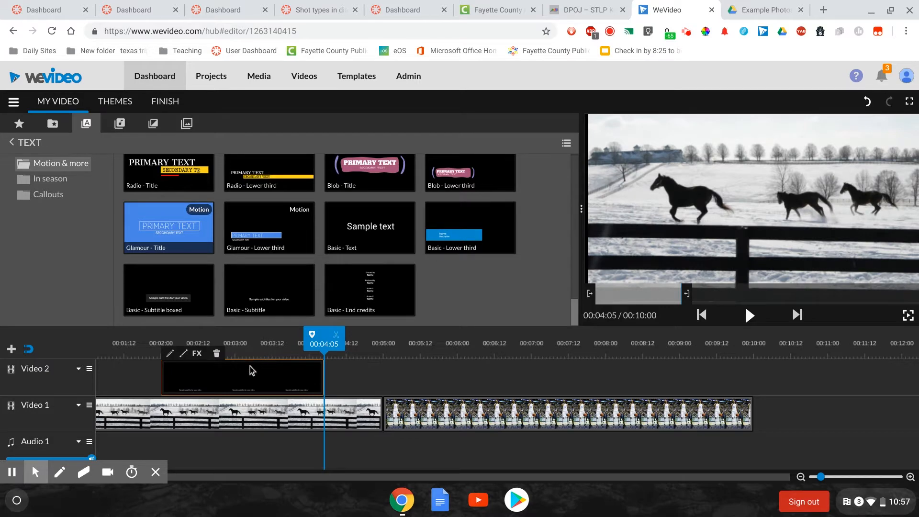
pyautogui.moveTo(247, 370); pyautogui.dragTo(202, 380)
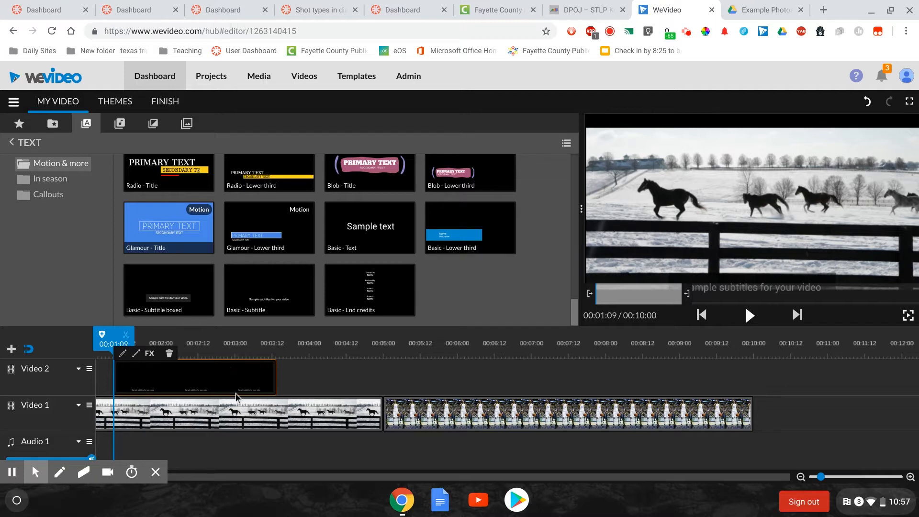
# Replace the boxed subtitle's sample text with the copied horse photo caption beginning "Thoroughbreds played in the snow at Stonestreet Farm"
pyautogui.doubleClick(215, 385)
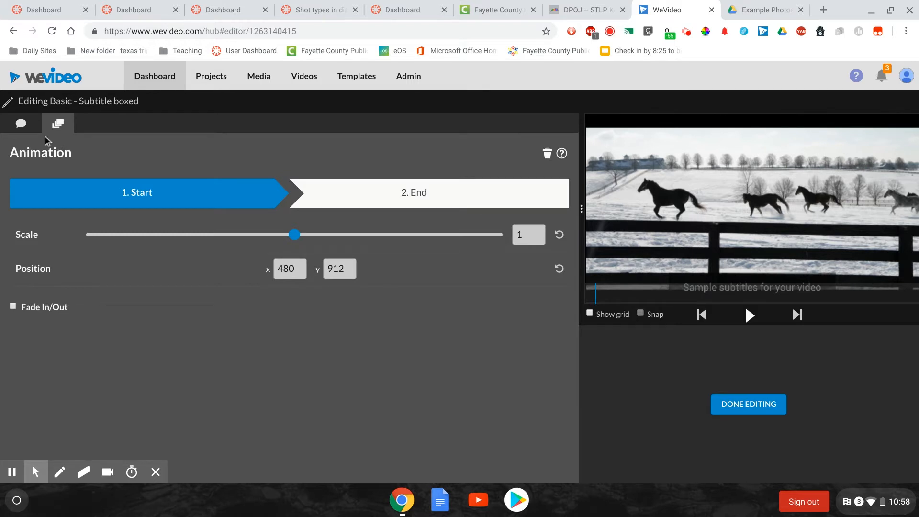
pyautogui.click(21, 126)
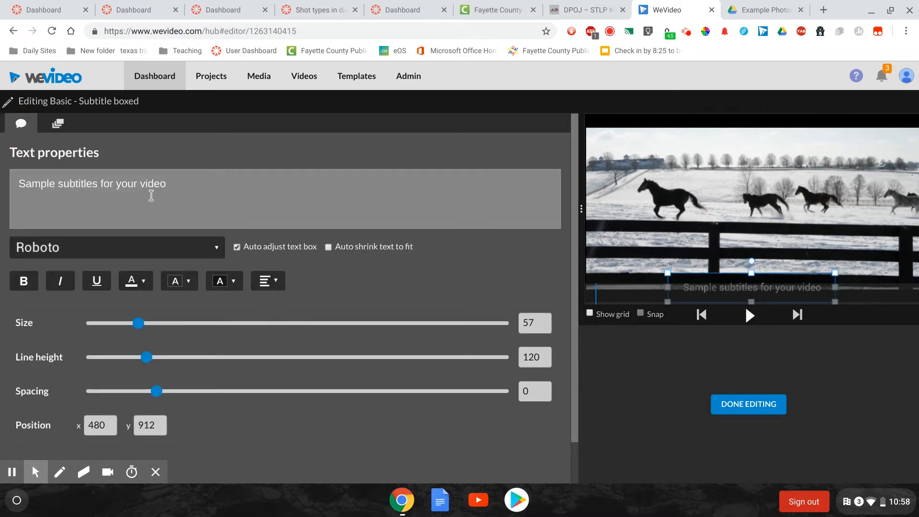
pyautogui.click(188, 202)
pyautogui.moveTo(168, 192); pyautogui.dragTo(53, 154)
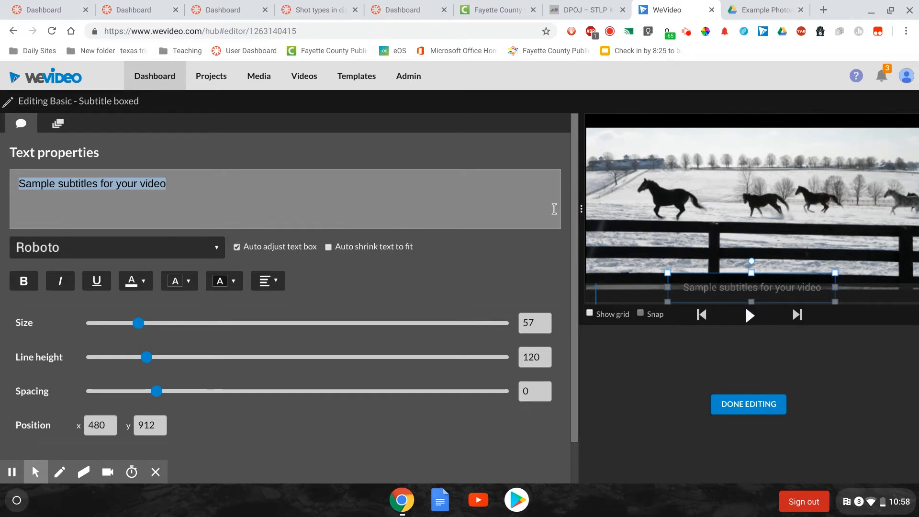
pyautogui.write('Thoroughbreds played in the snow at Stonestreet Farm as seen from Elkchester Rd.  in Lexington, Ky., on Feb. 19, 2015.  Temperatures were in single digits before dropping to 17 below zero. "Horses in snow".')
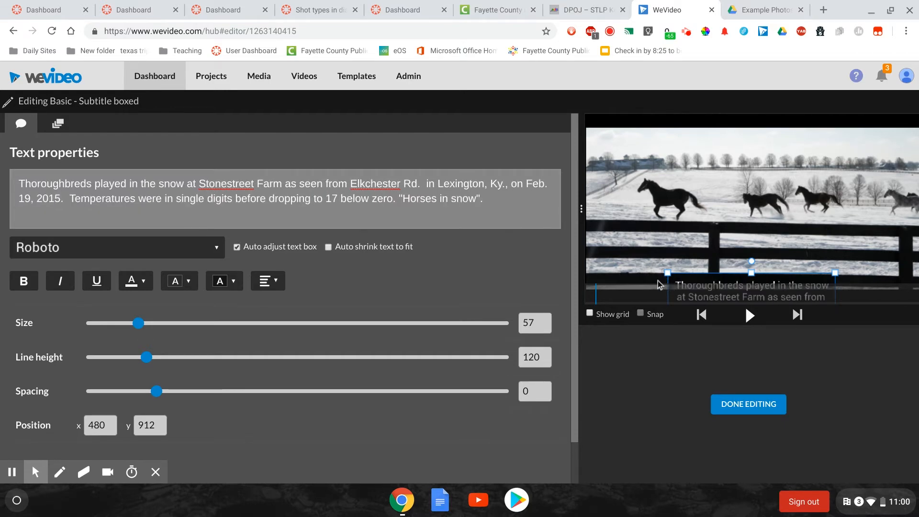
# Extend the caption box upward to about y 673 and auto shrink its text to size 55
pyautogui.click(708, 285)
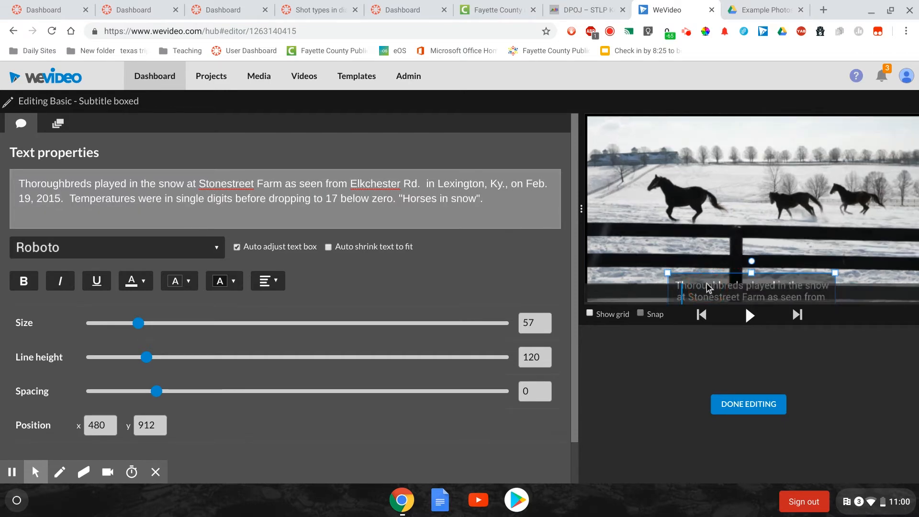
pyautogui.moveTo(716, 287); pyautogui.dragTo(738, 239)
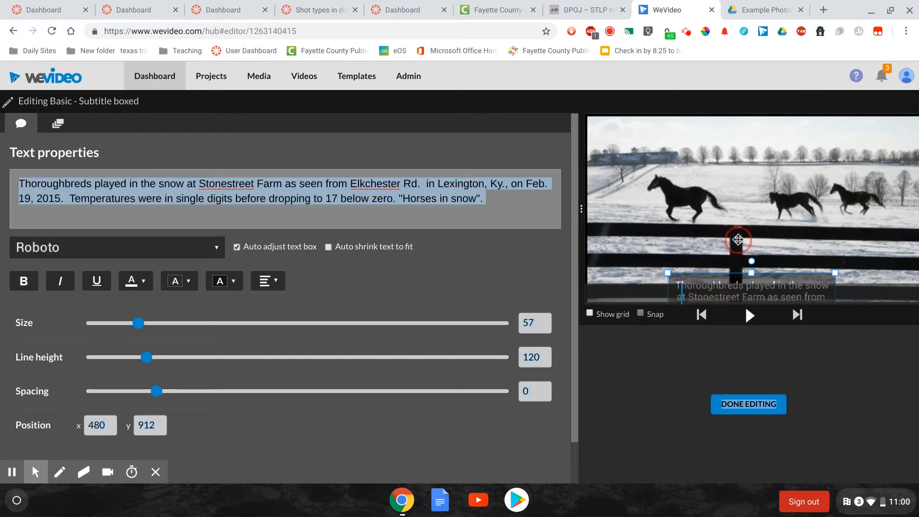
pyautogui.click(752, 272)
pyautogui.moveTo(752, 273); pyautogui.dragTo(753, 231)
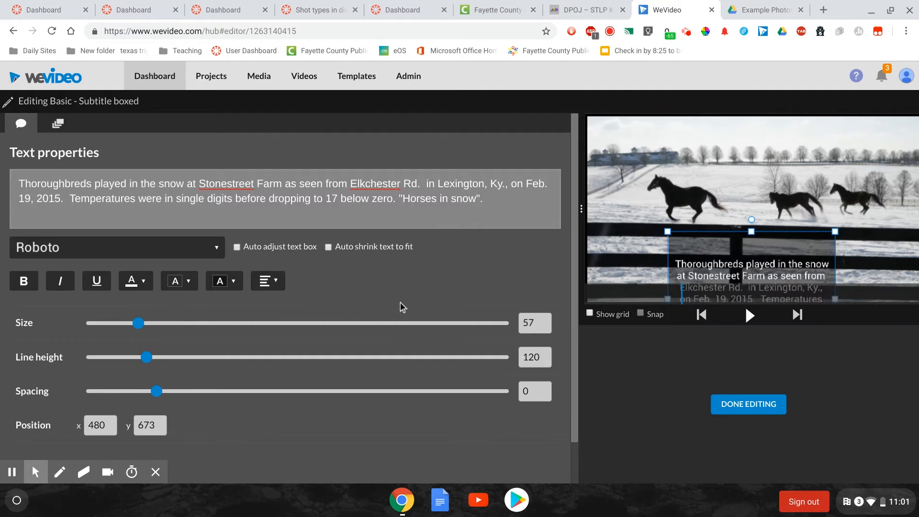
pyautogui.click(237, 248)
pyautogui.click(328, 248)
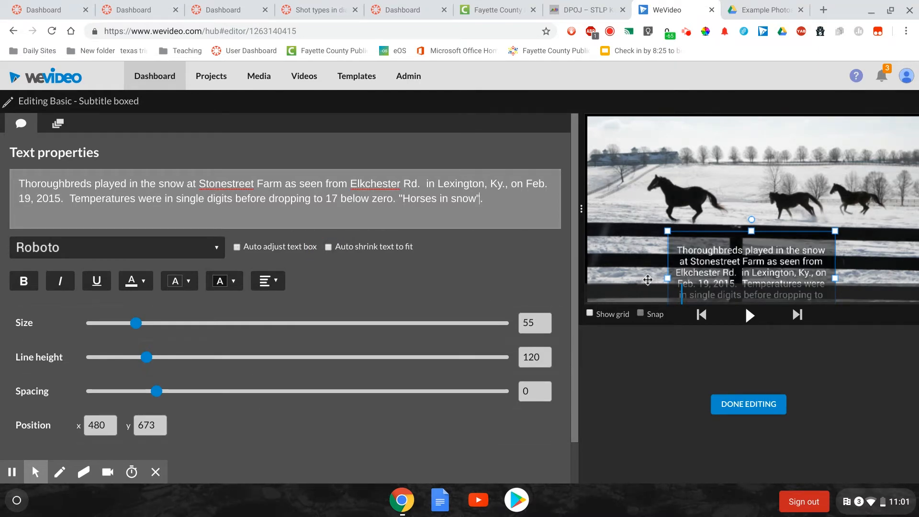
# Widen the caption box on both sides, set its corner at about x 154, y 691, and finish editing the subtitle
pyautogui.click(666, 280)
pyautogui.moveTo(667, 279); pyautogui.dragTo(609, 273)
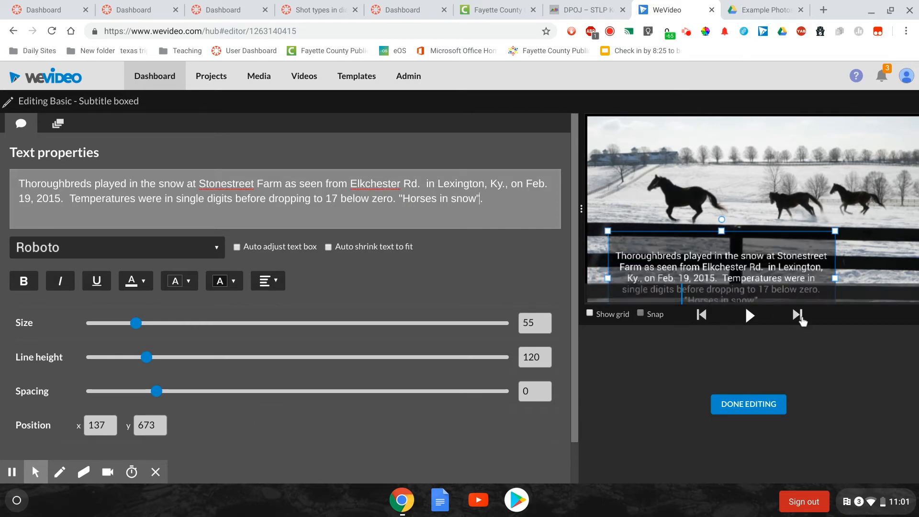
pyautogui.moveTo(837, 279); pyautogui.dragTo(904, 278)
pyautogui.moveTo(755, 231)
pyautogui.mouseDown()
pyautogui.moveTo(753, 255)
pyautogui.moveTo(760, 202)
pyautogui.moveTo(759, 234)
pyautogui.mouseUp()
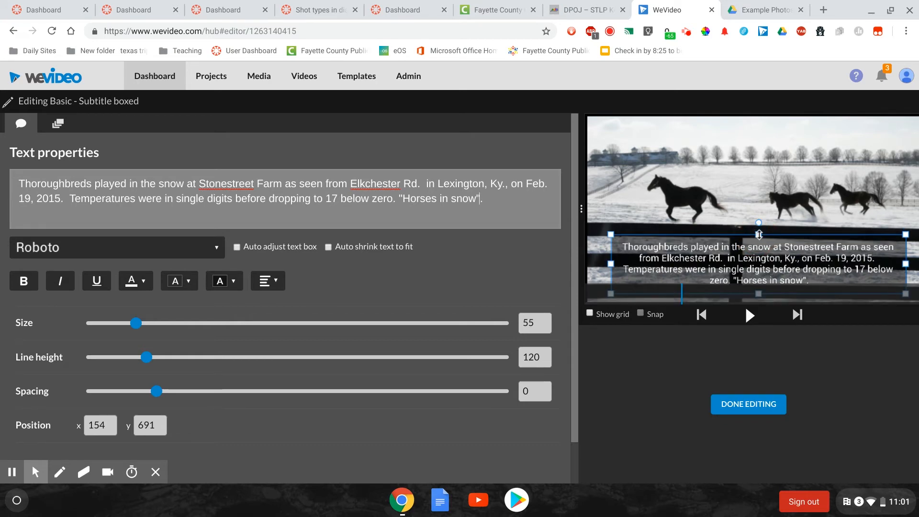
pyautogui.click(760, 234)
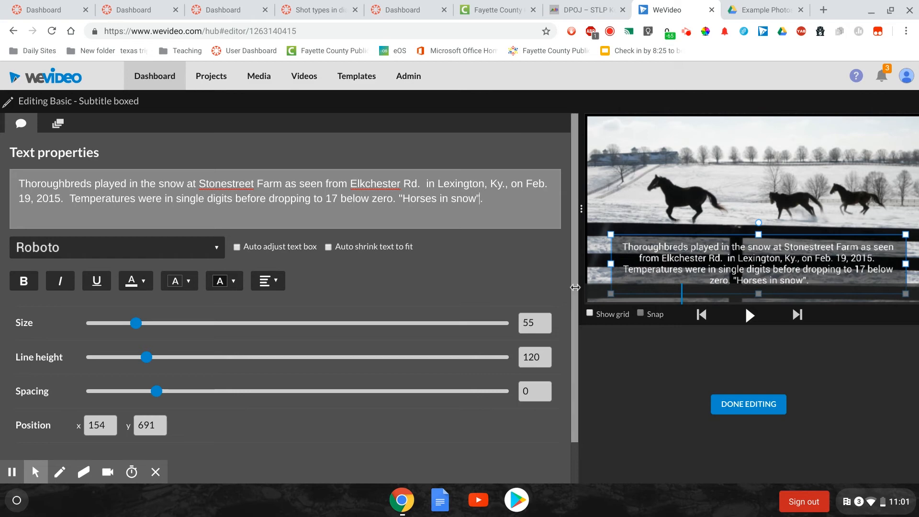
pyautogui.click(755, 407)
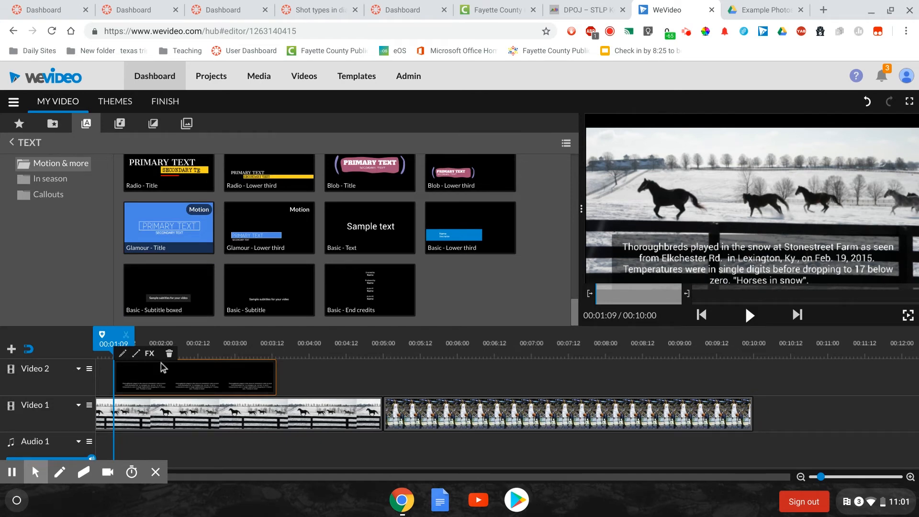
# Move the caption clip to start at 00:02:02 on the Video 2 track and play the slideshow to preview it
pyautogui.moveTo(192, 374); pyautogui.dragTo(244, 374)
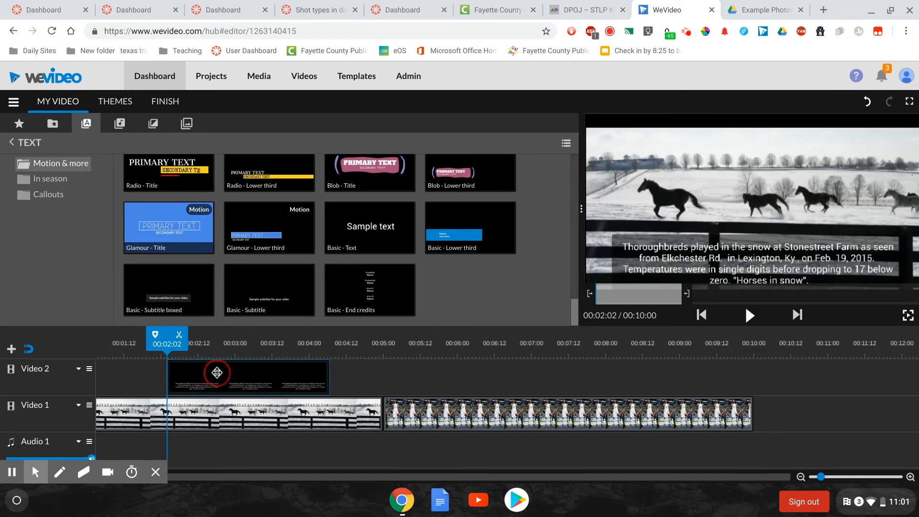
pyautogui.moveTo(158, 341); pyautogui.dragTo(83, 339)
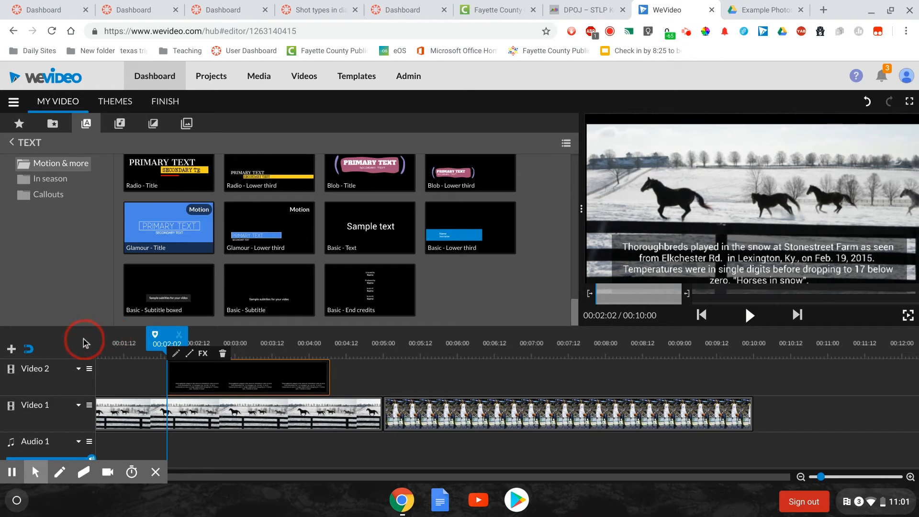
pyautogui.moveTo(171, 338); pyautogui.dragTo(108, 332)
pyautogui.press('space')
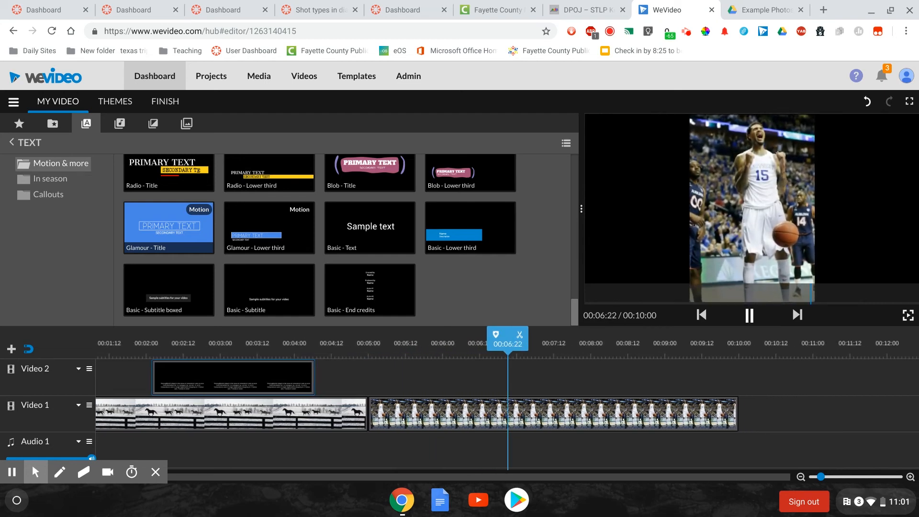
pyautogui.press('space')
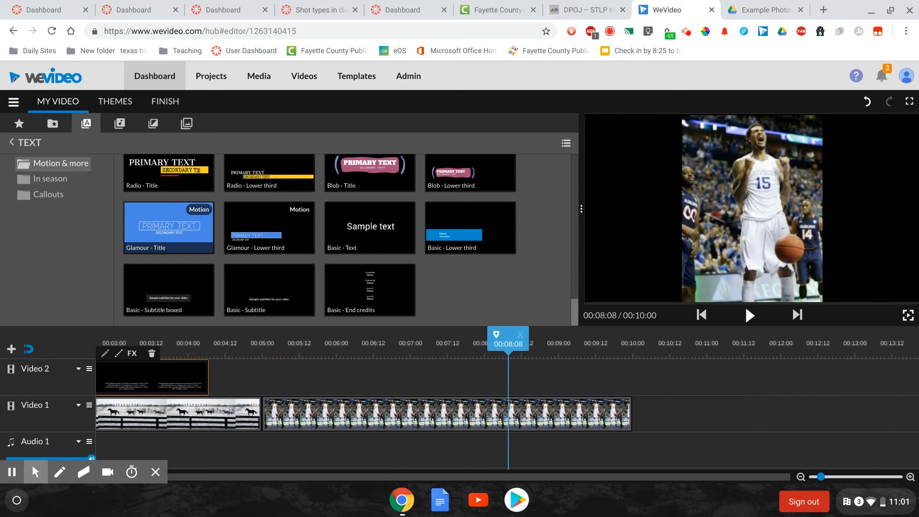